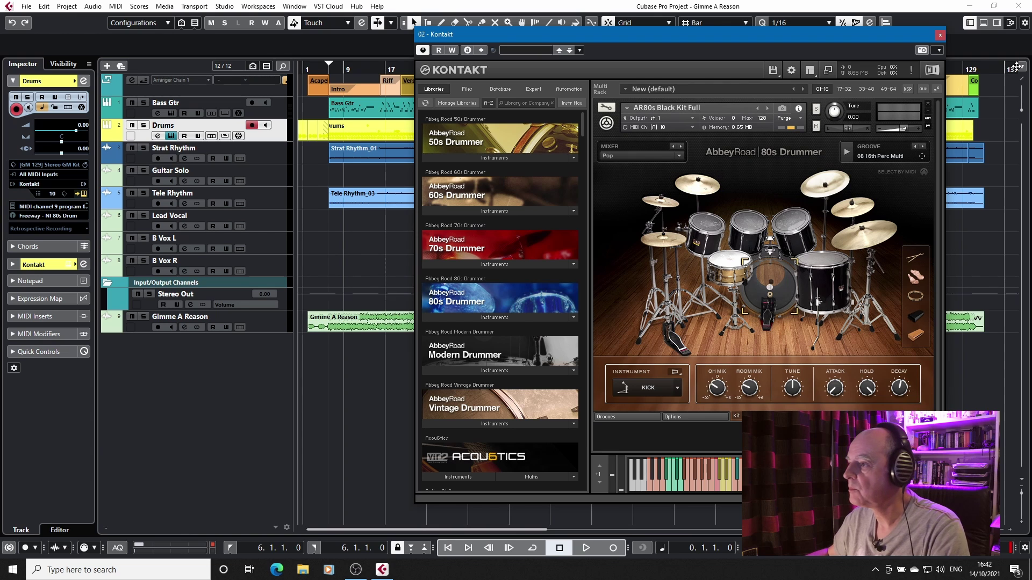
# - Remove the loaded AR80s Black Kit Full without saving changes, and reset the displayed output section to the targets default
pyautogui.click(928, 104)
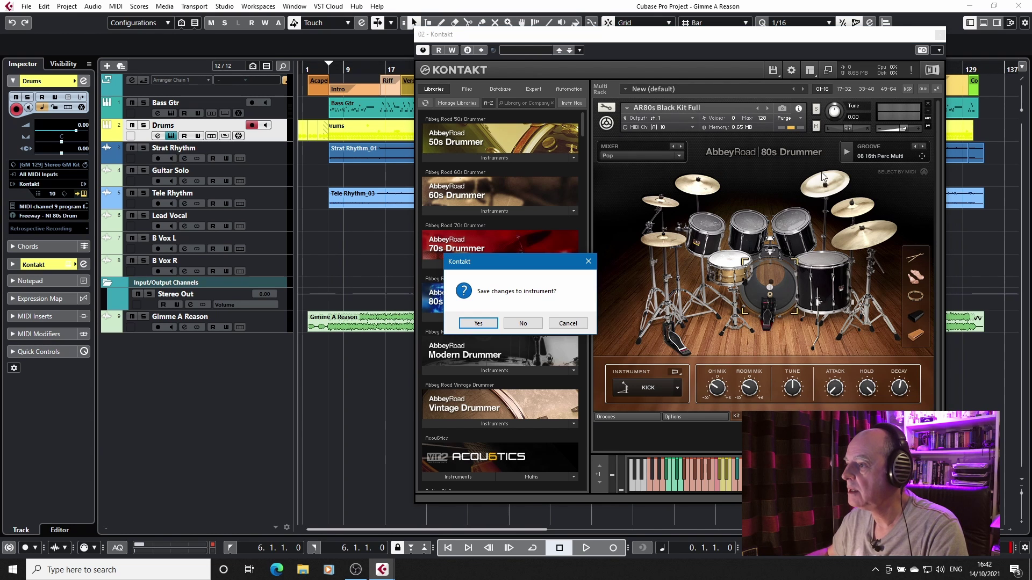
pyautogui.click(522, 324)
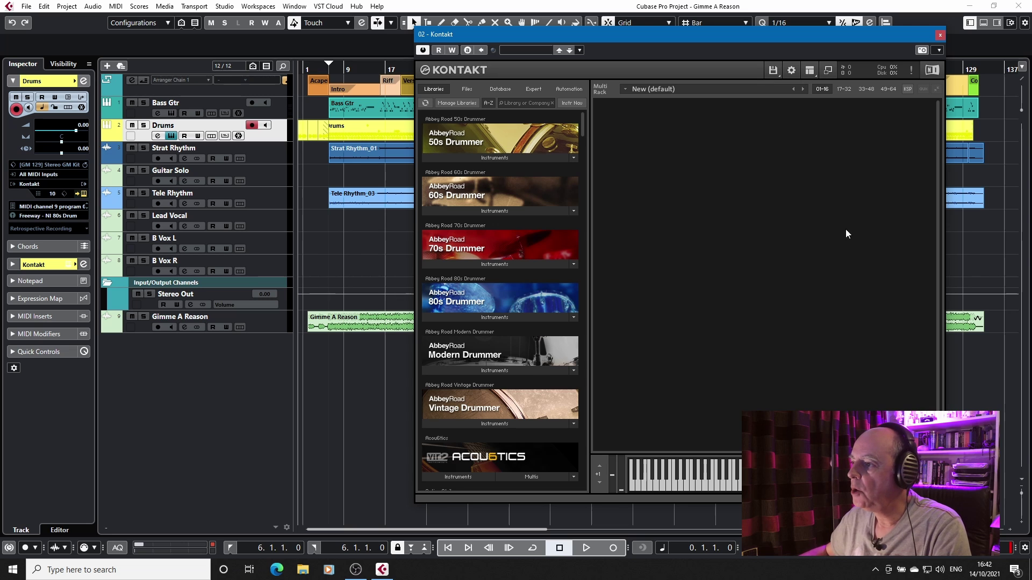
pyautogui.click(809, 71)
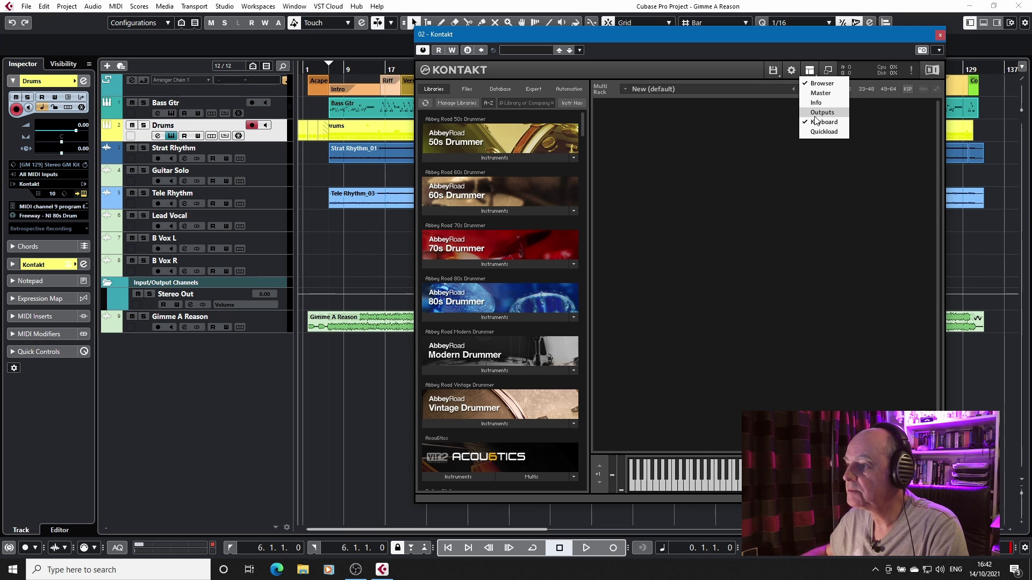
pyautogui.click(817, 112)
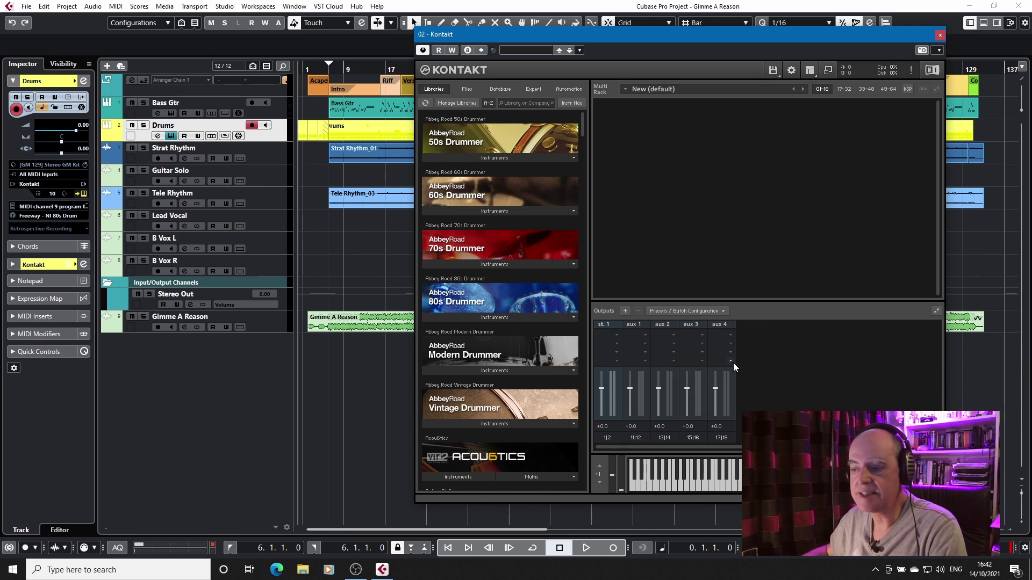
pyautogui.click(711, 312)
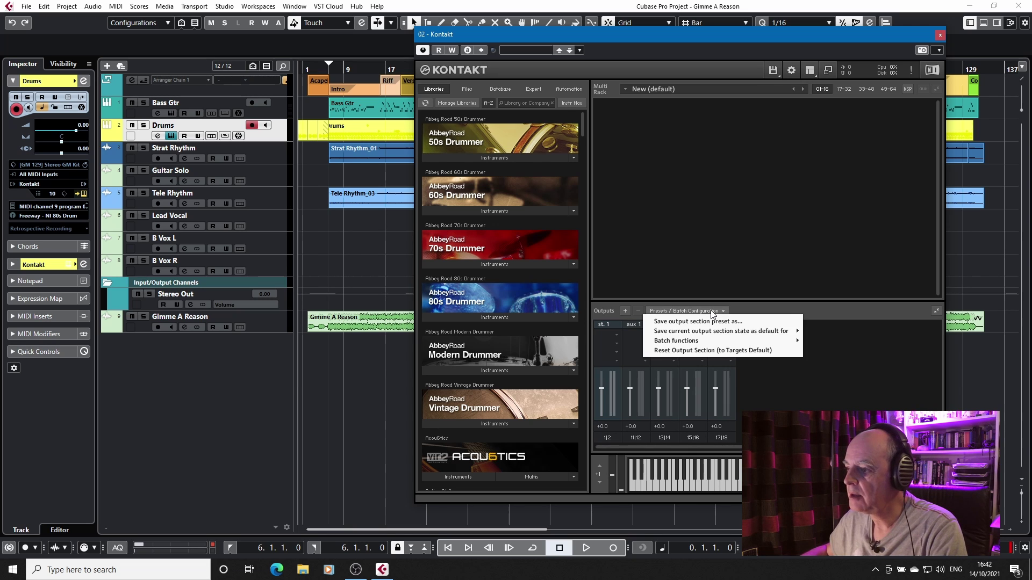
pyautogui.click(710, 350)
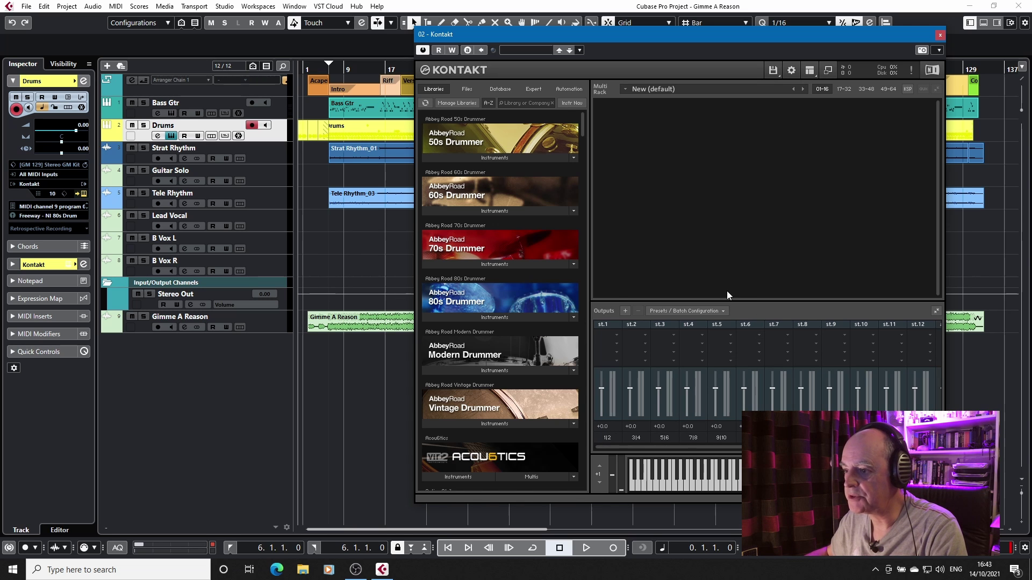
# - Load AR80s Black Kit Full from the Abbey Road 80s Drummer library into the rack and hide the output section
pyautogui.click(493, 317)
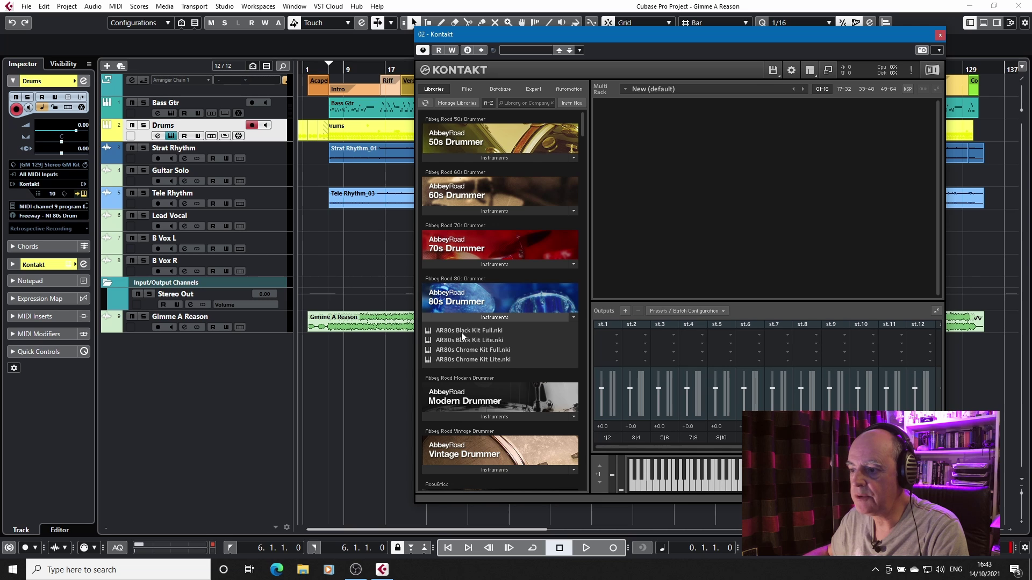
pyautogui.moveTo(461, 332); pyautogui.dragTo(704, 231)
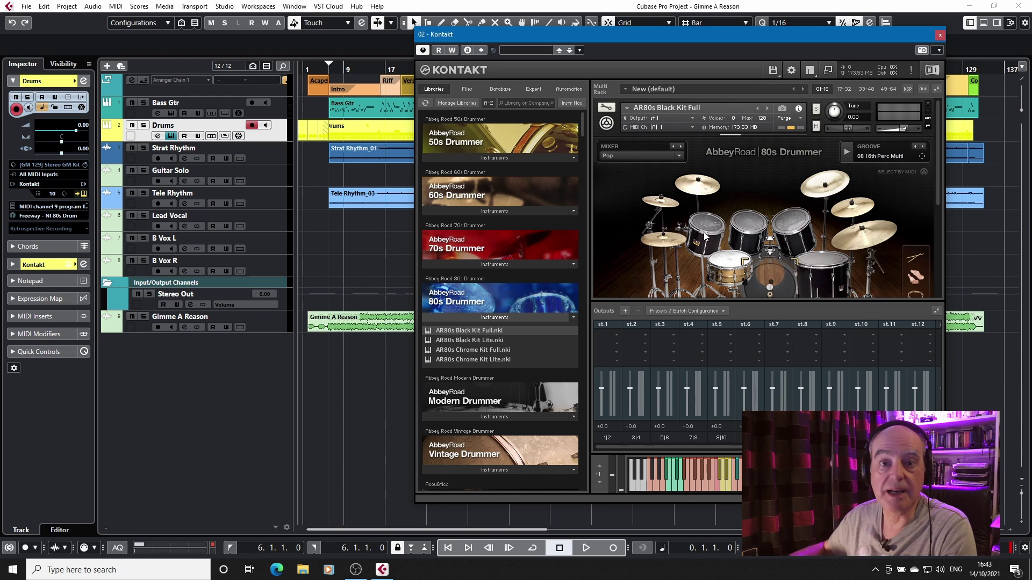
pyautogui.click(810, 72)
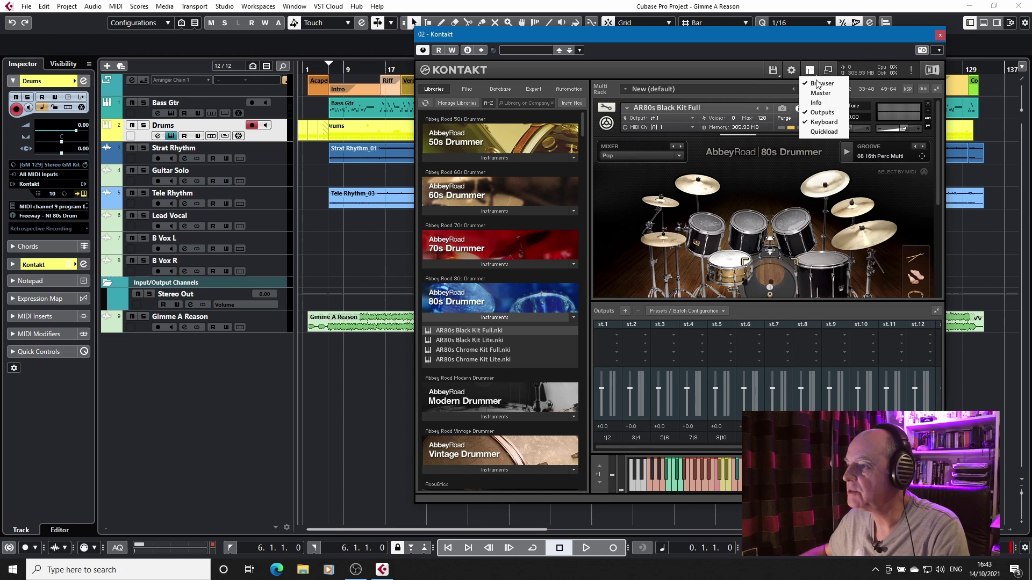
pyautogui.click(814, 112)
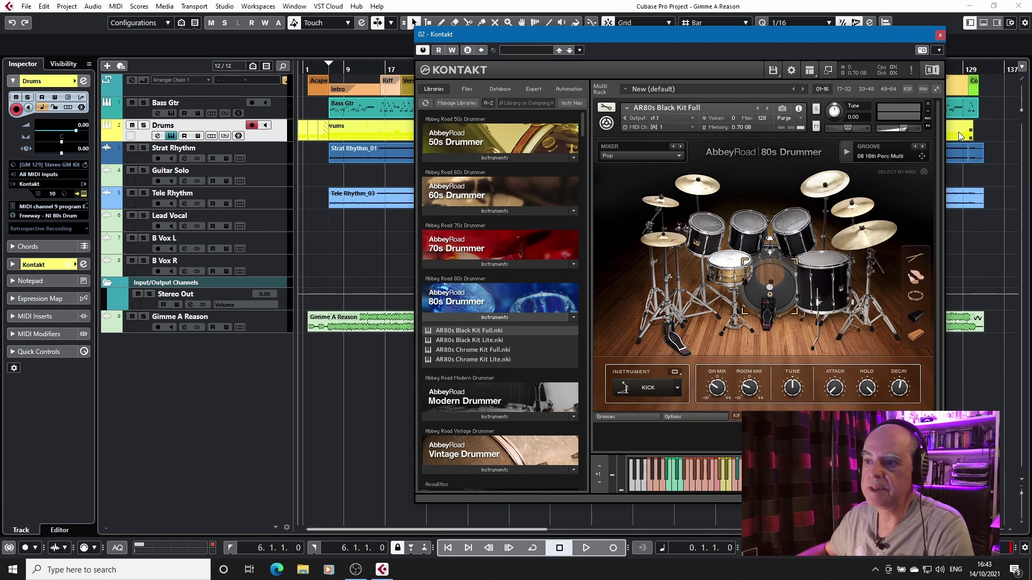
# - Examine the Drums part's instrument lanes and notes in the Drum Editor, then return to the project
pyautogui.click(940, 35)
pyautogui.click(405, 132)
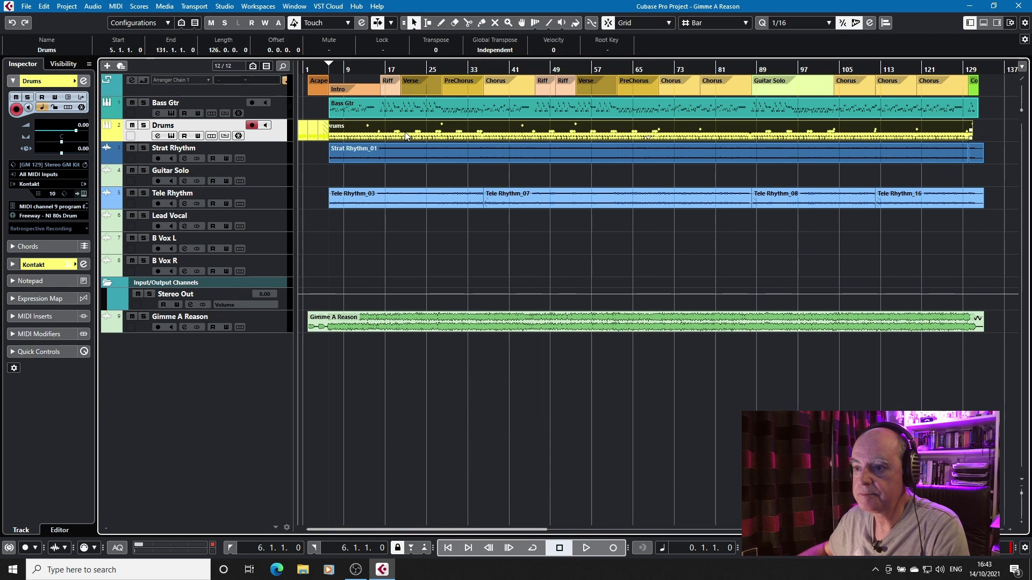
pyautogui.doubleClick(405, 135)
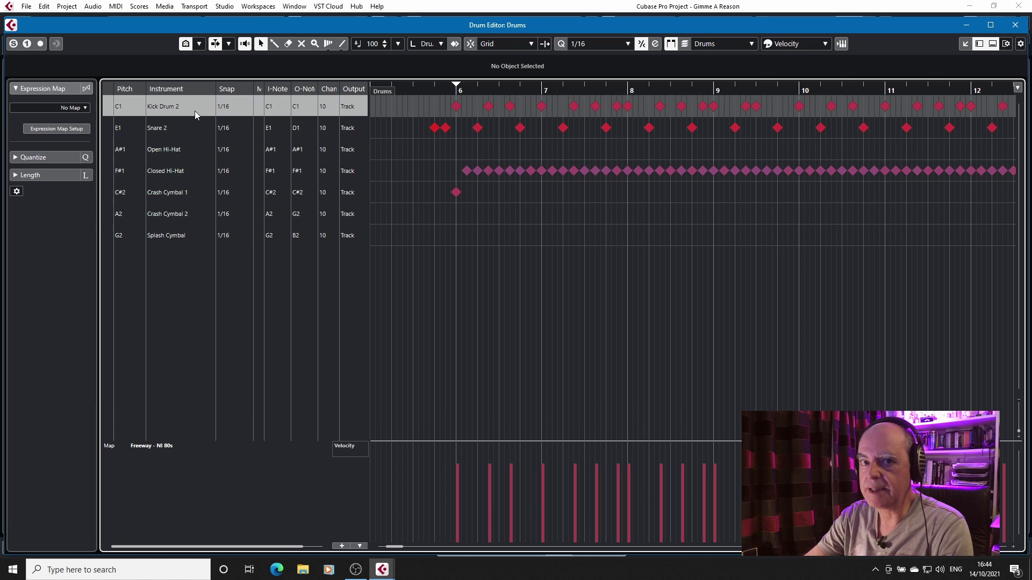
pyautogui.hotkey('ctrl', 'e')
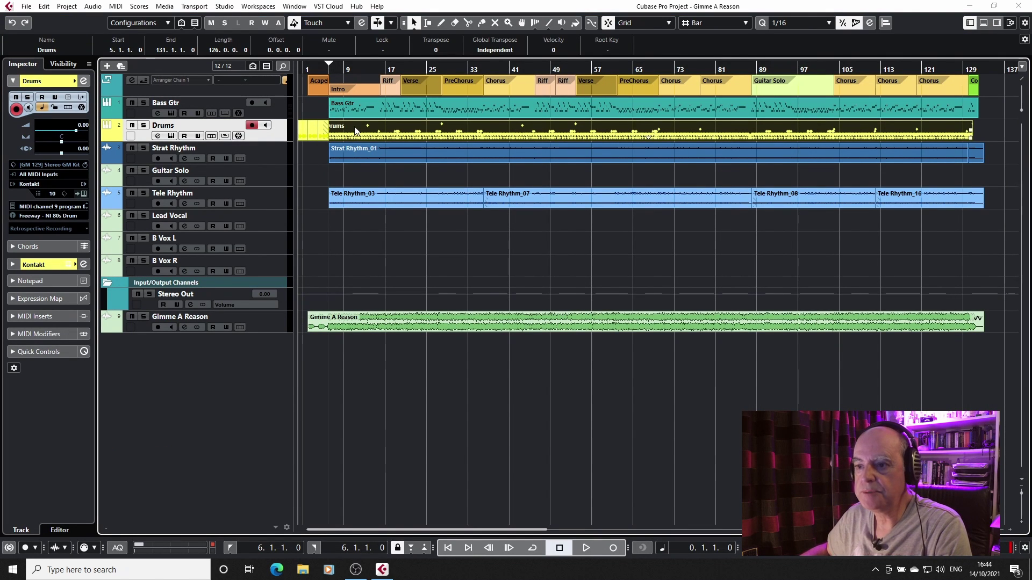
# - Reopen the Drums track's Kontakt instrument and display the kit's mixer page, moving its window clear of the webcam area
pyautogui.click(172, 136)
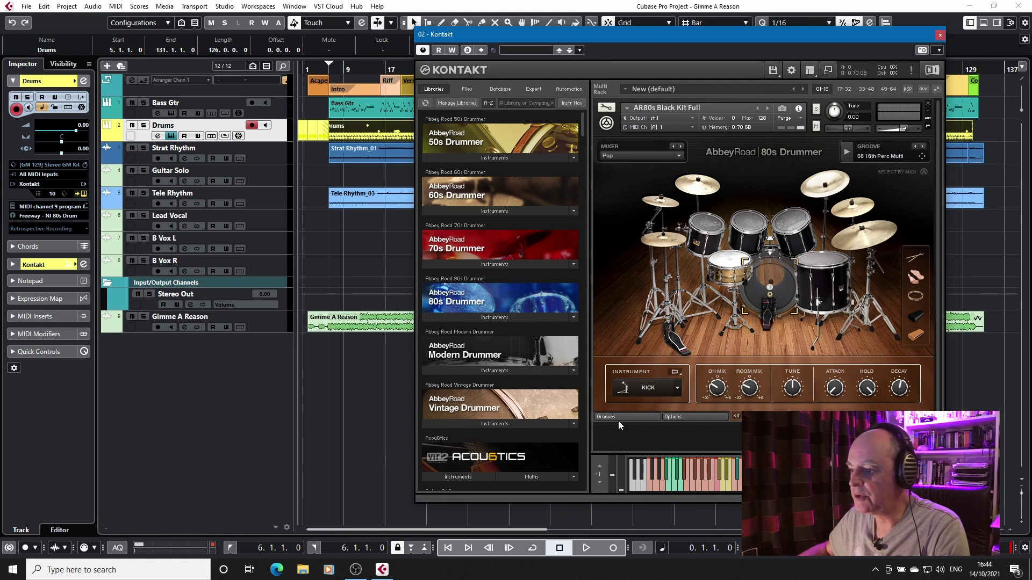
pyautogui.click(610, 146)
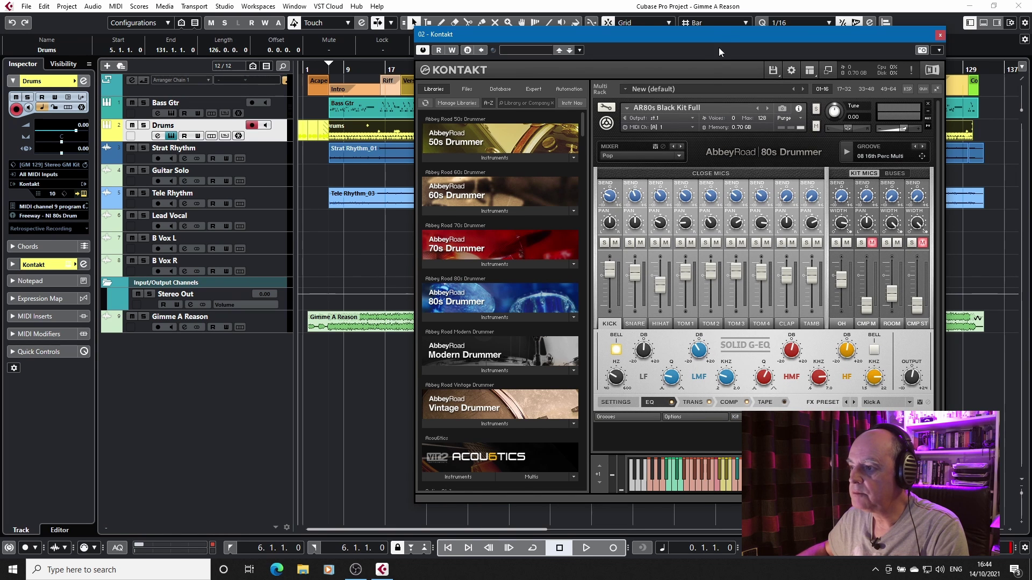
pyautogui.moveTo(719, 37); pyautogui.dragTo(397, 30)
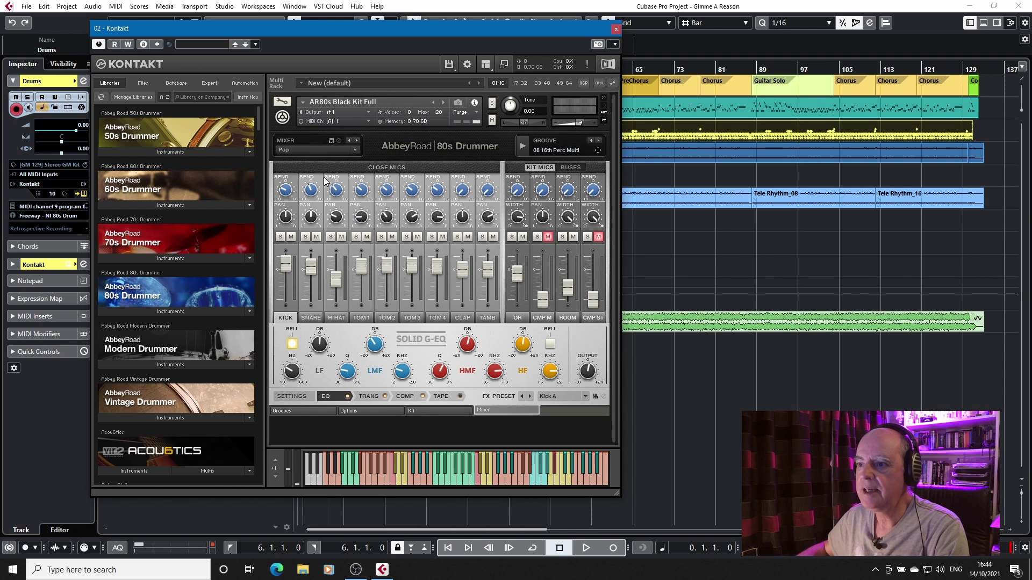
# - Review the available kit mixer presets and the kick channel's FX presets without changing either
pyautogui.click(354, 150)
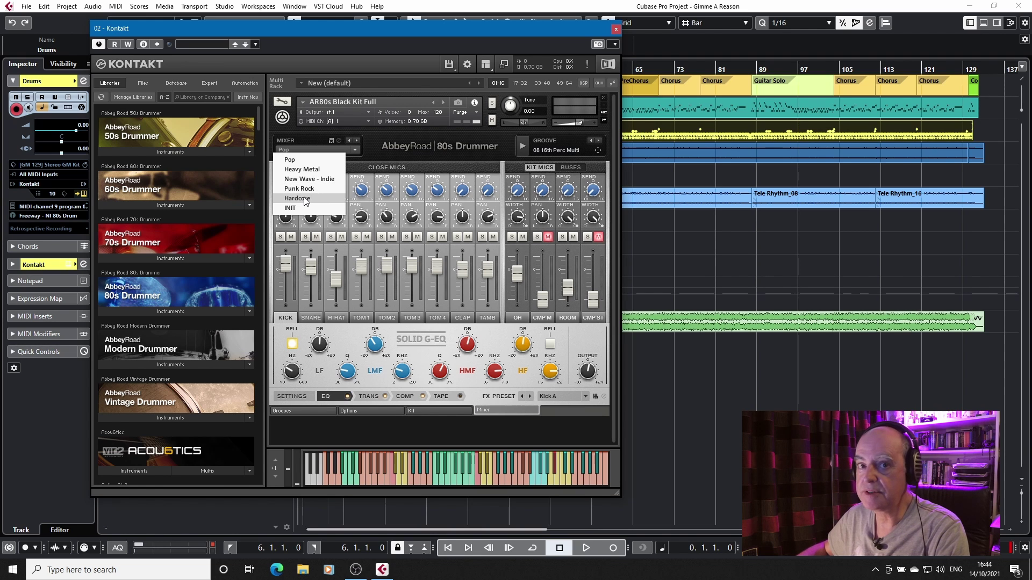
pyautogui.click(386, 154)
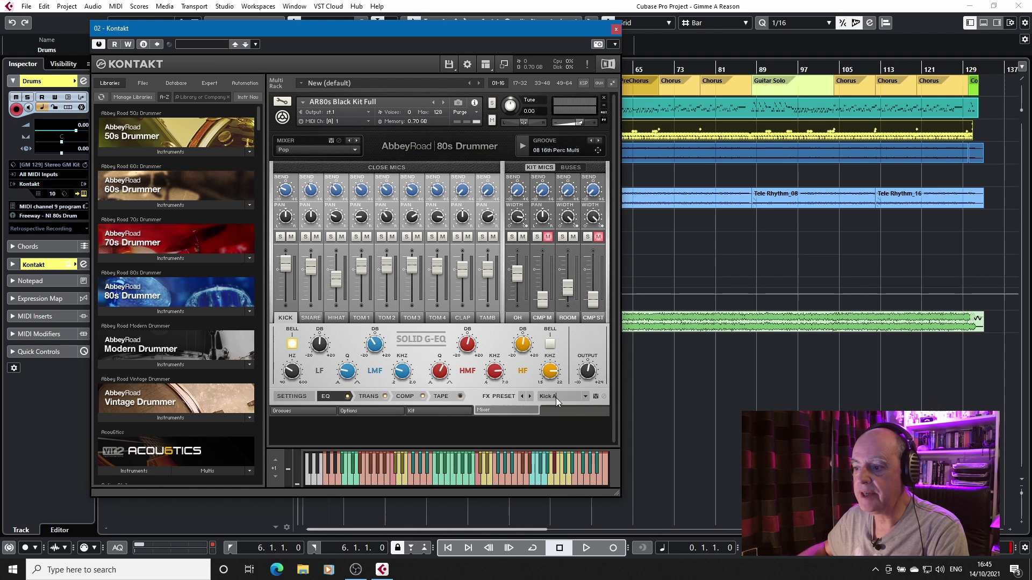
pyautogui.click(584, 395)
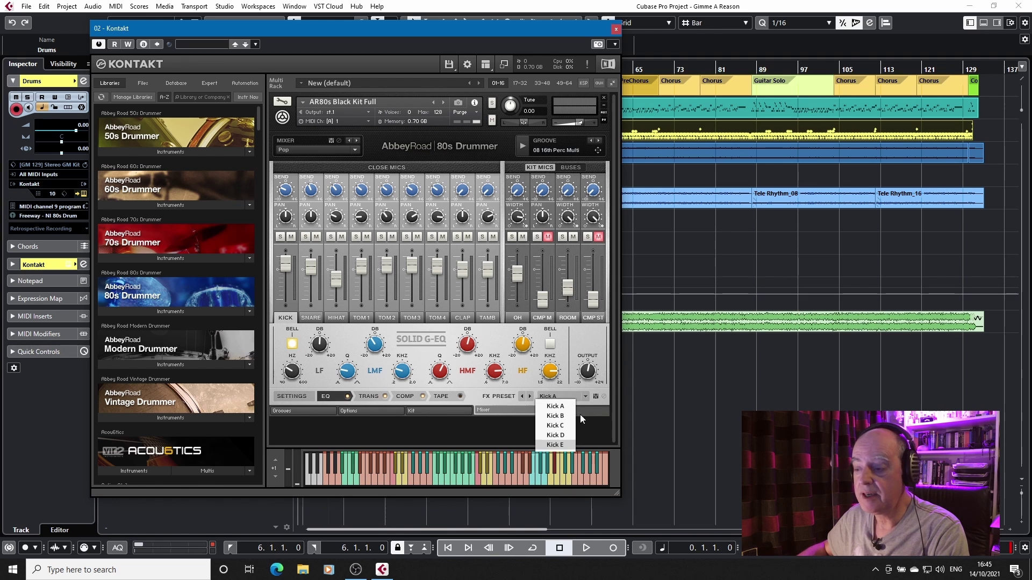
pyautogui.click(578, 348)
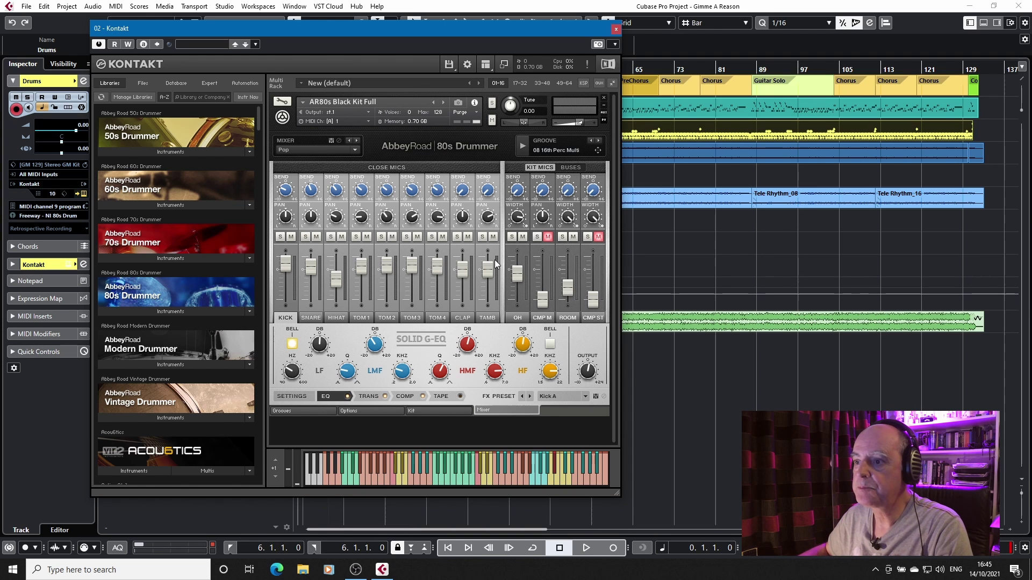
# - Try the Heavy Metal mixer preset, check the kick FX preset list, and restore the Pop mixer preset
pyautogui.click(318, 146)
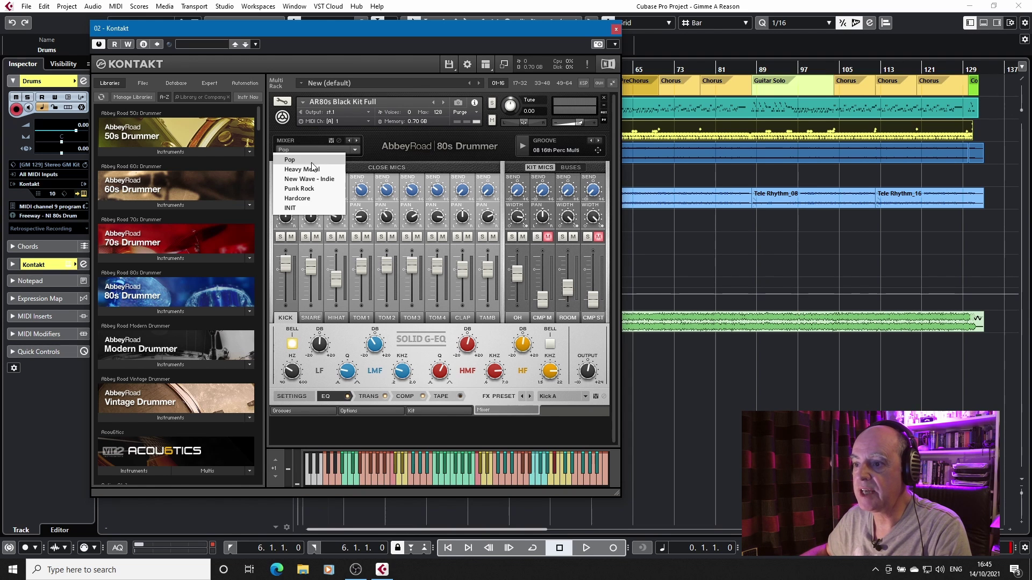
pyautogui.click(309, 166)
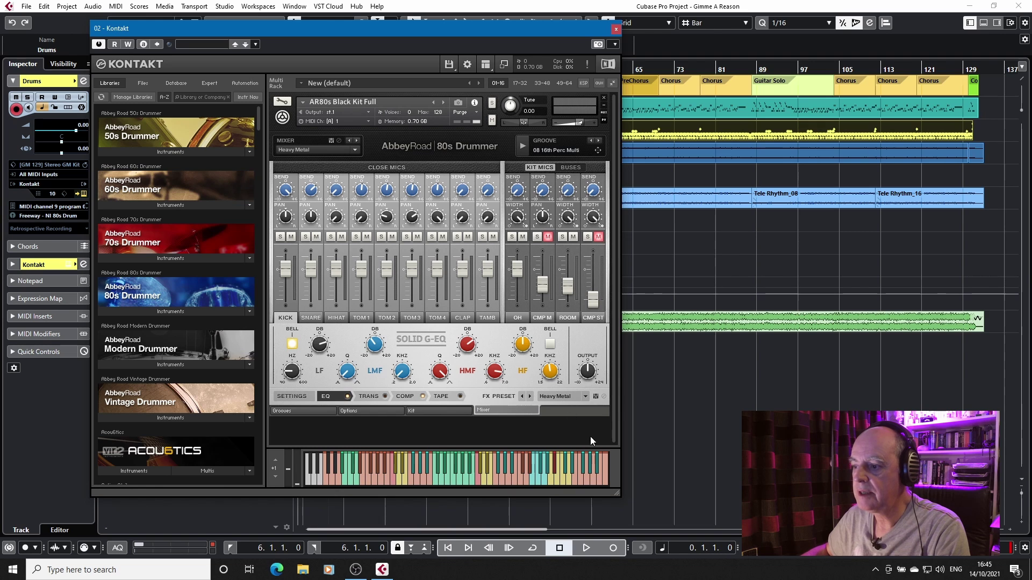
pyautogui.click(586, 397)
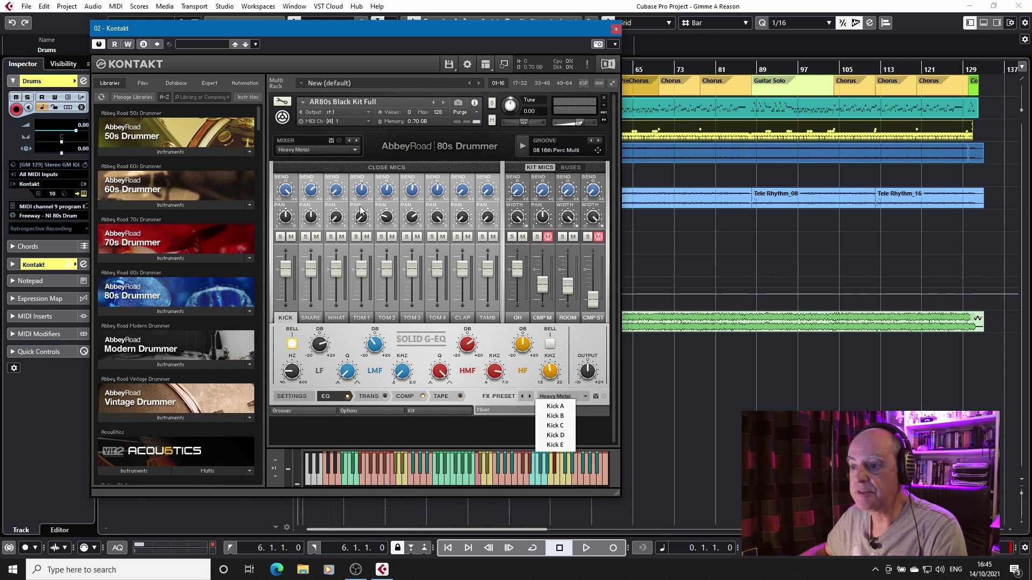
pyautogui.click(355, 150)
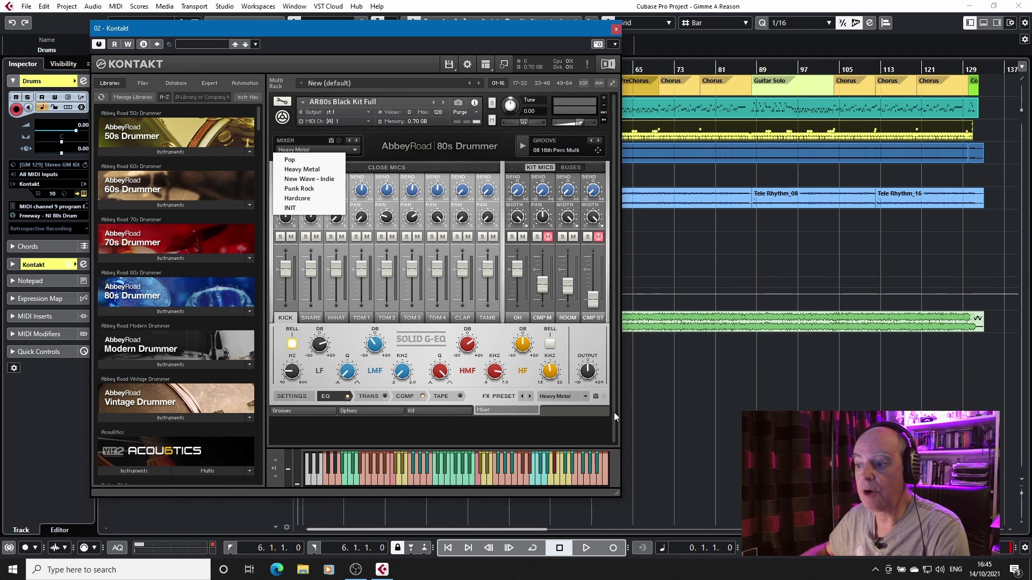
pyautogui.click(314, 160)
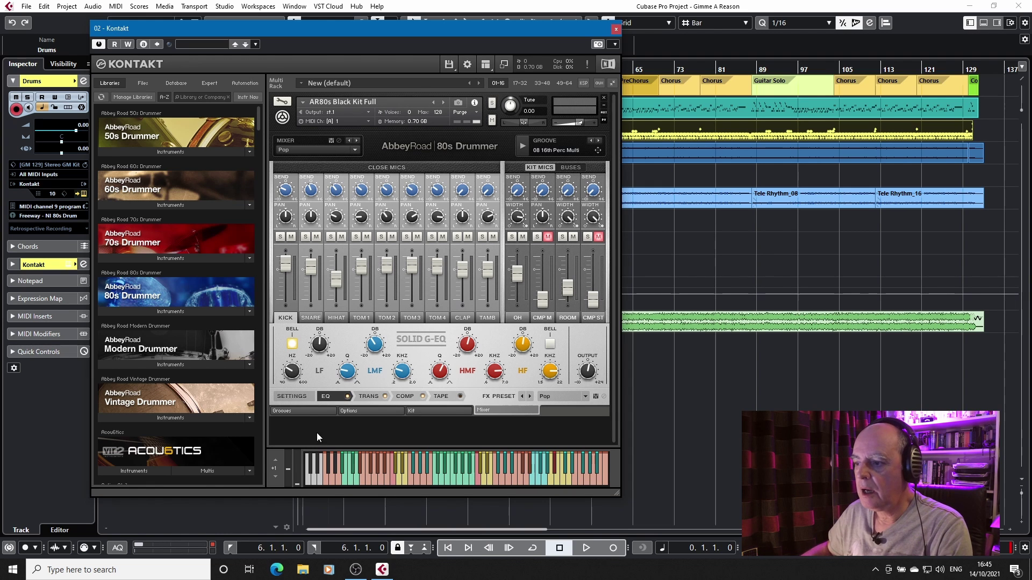
# - Display the kick channel's mix, FX routing and output settings in the kit mixer
pyautogui.click(288, 396)
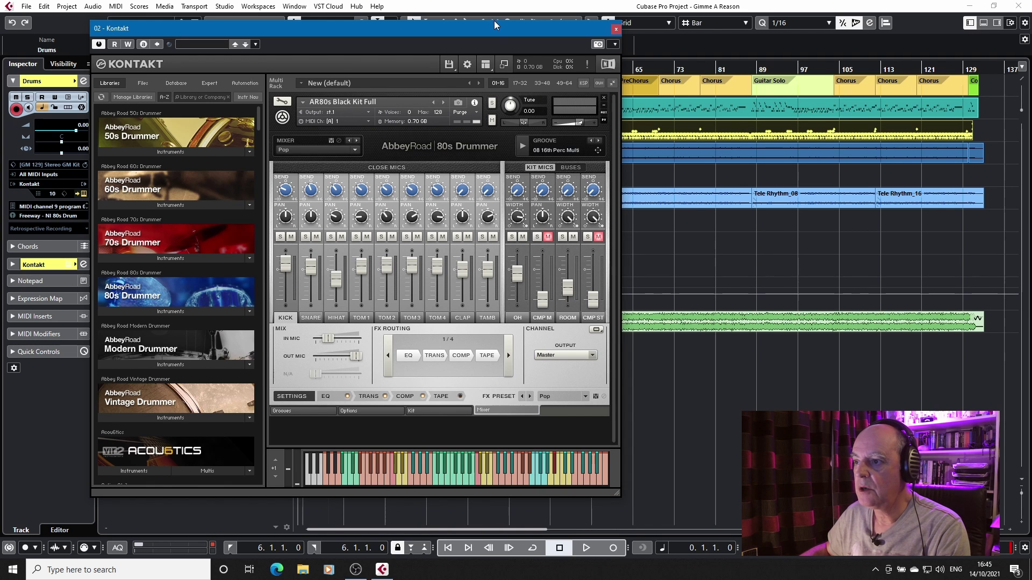
pyautogui.moveTo(494, 24); pyautogui.dragTo(583, 21)
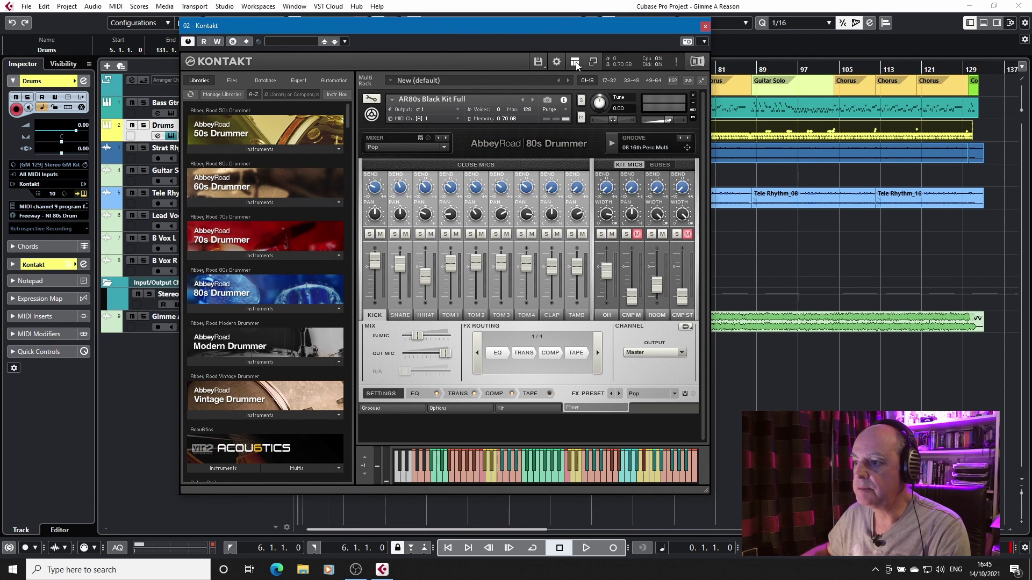
pyautogui.click(574, 63)
pyautogui.click(580, 103)
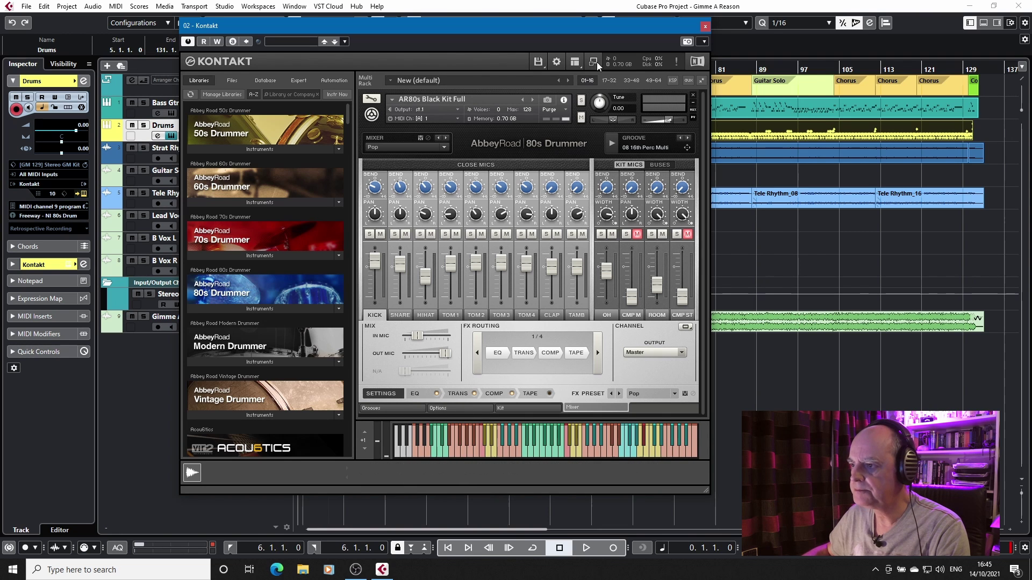
pyautogui.click(574, 62)
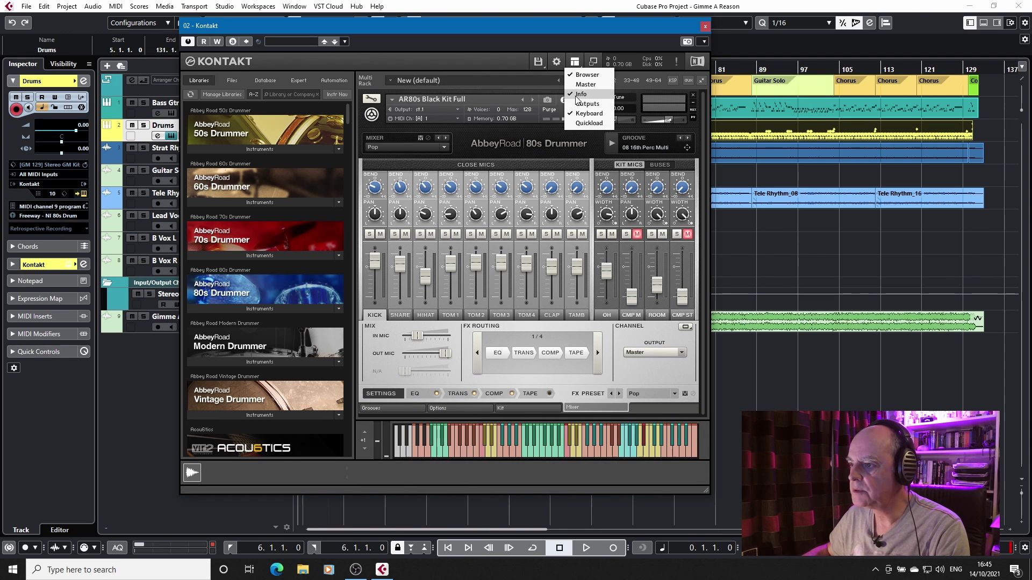
pyautogui.click(579, 95)
# - Show the output section, review the stereo and aux outputs from end to end, and hide it again
pyautogui.click(574, 63)
pyautogui.click(579, 104)
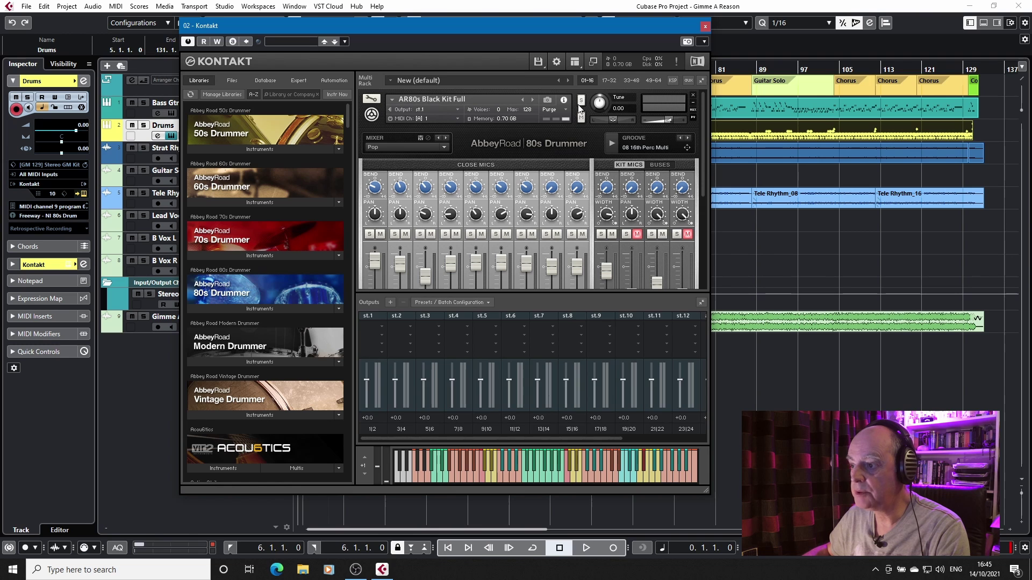
pyautogui.moveTo(388, 439); pyautogui.dragTo(515, 439)
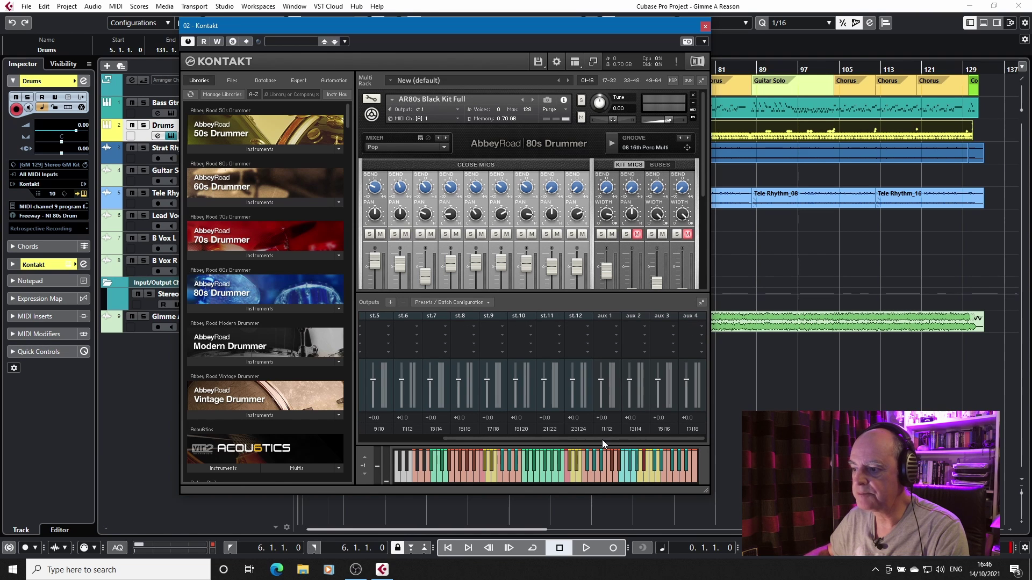
pyautogui.moveTo(596, 440); pyautogui.dragTo(424, 445)
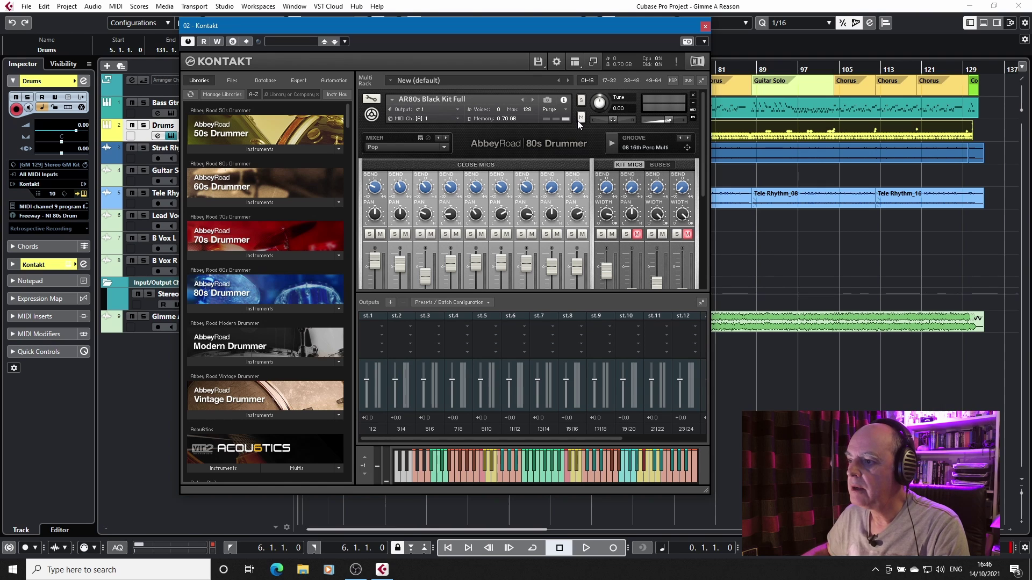
pyautogui.click(574, 63)
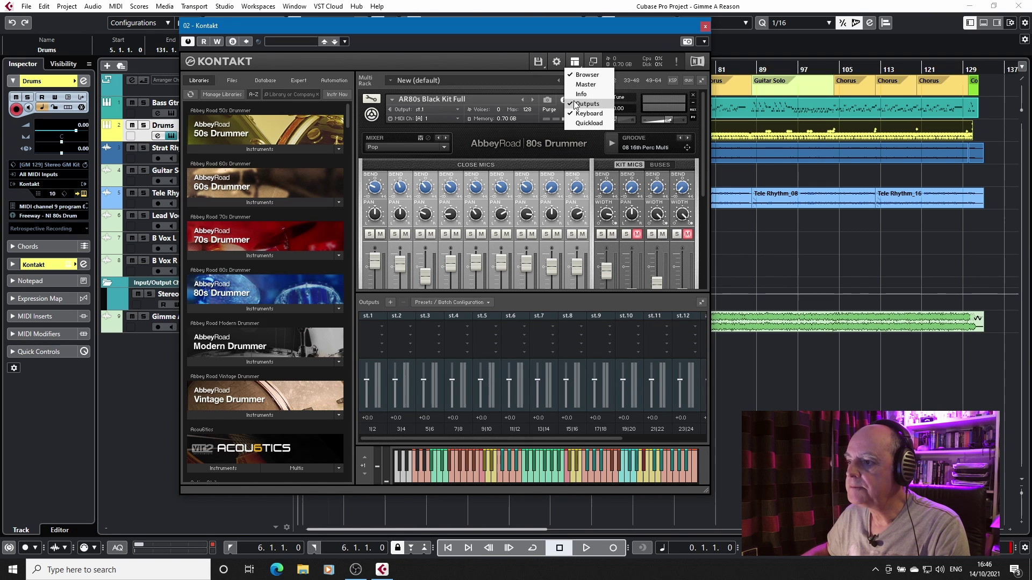
pyautogui.click(567, 125)
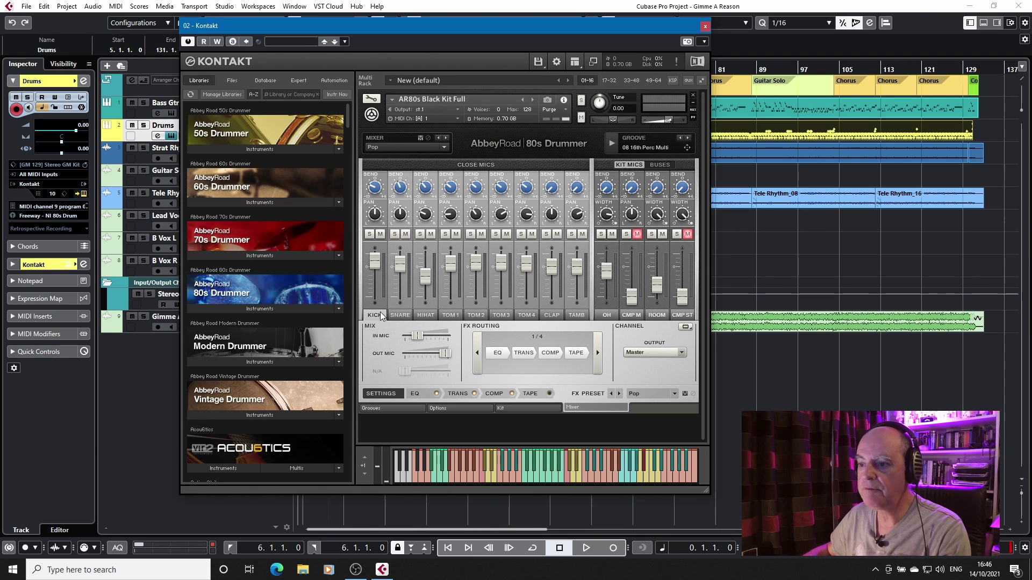
# - Review the snare and hi-hat channel settings and the reverb bus, and return to the kit mics
pyautogui.click(399, 316)
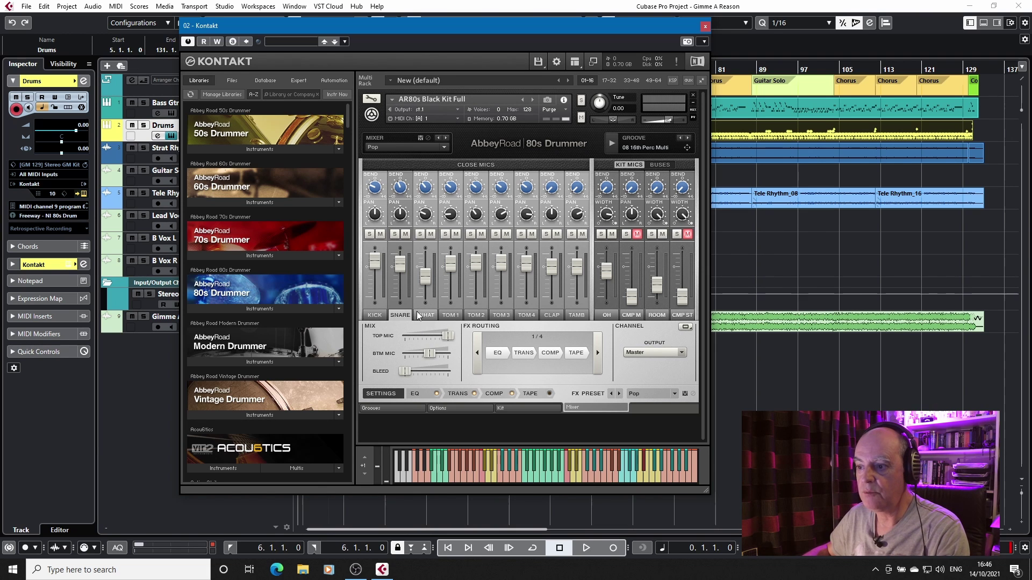
pyautogui.click(419, 313)
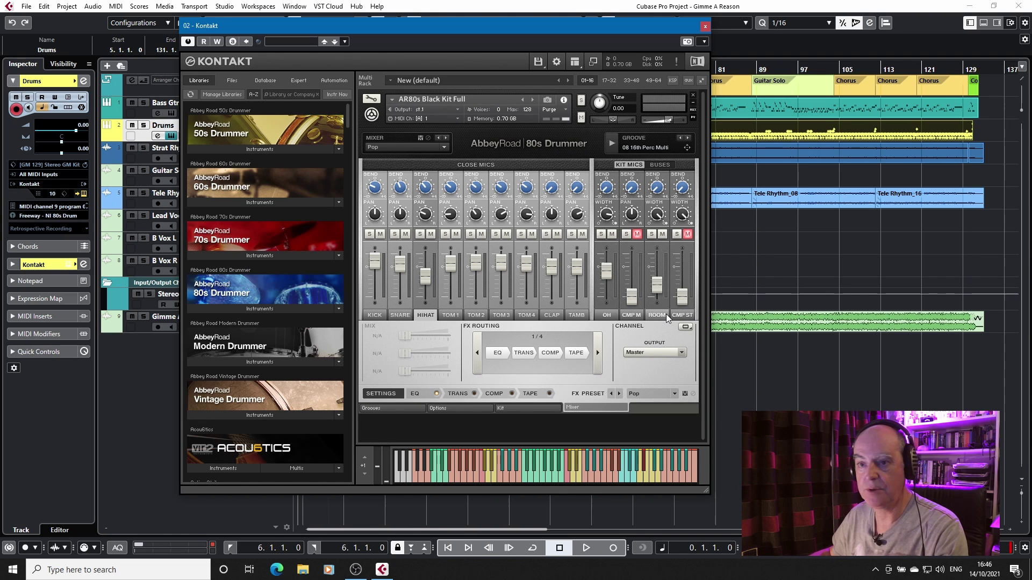
pyautogui.click(663, 164)
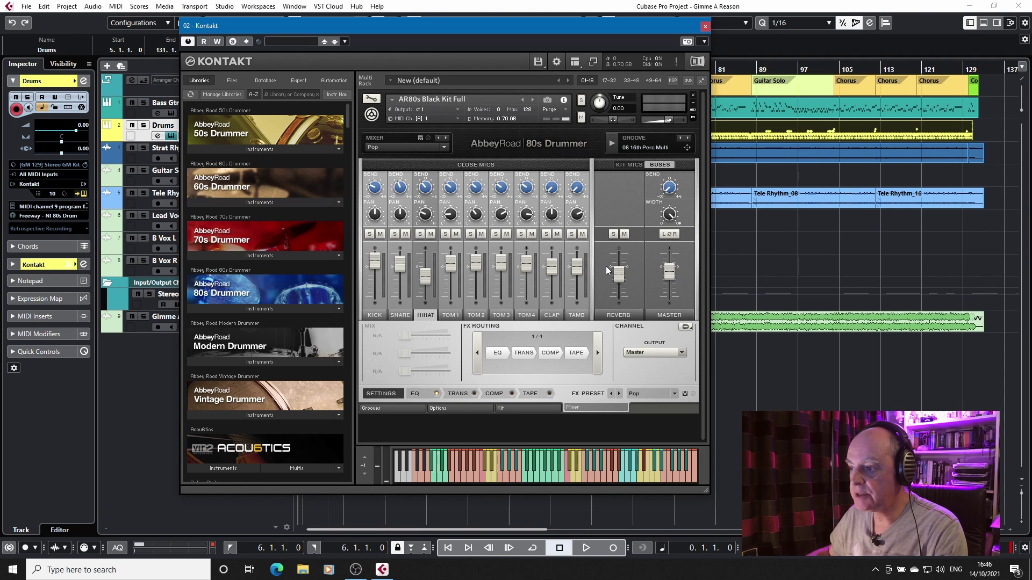
pyautogui.click(616, 315)
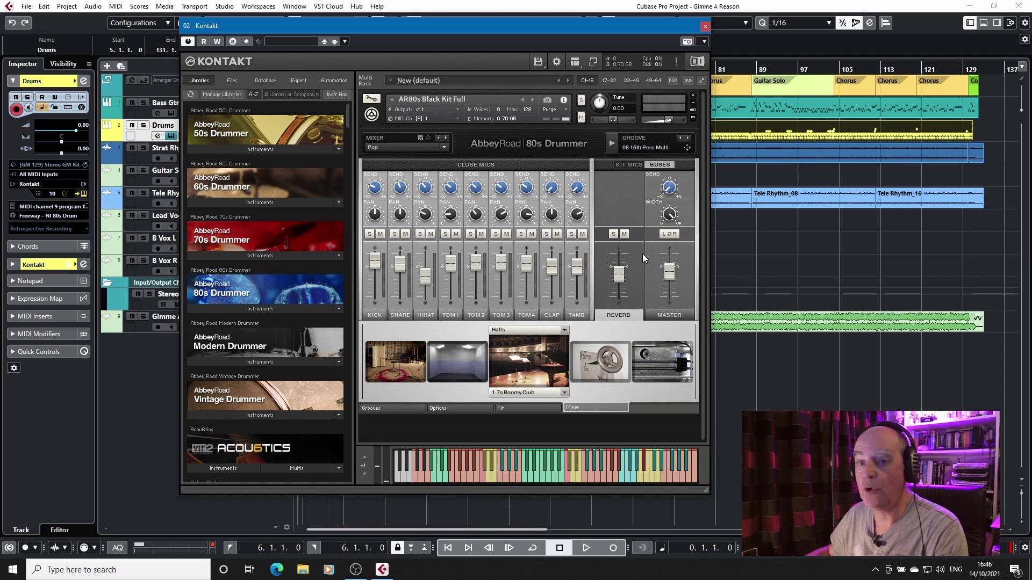
pyautogui.click(628, 165)
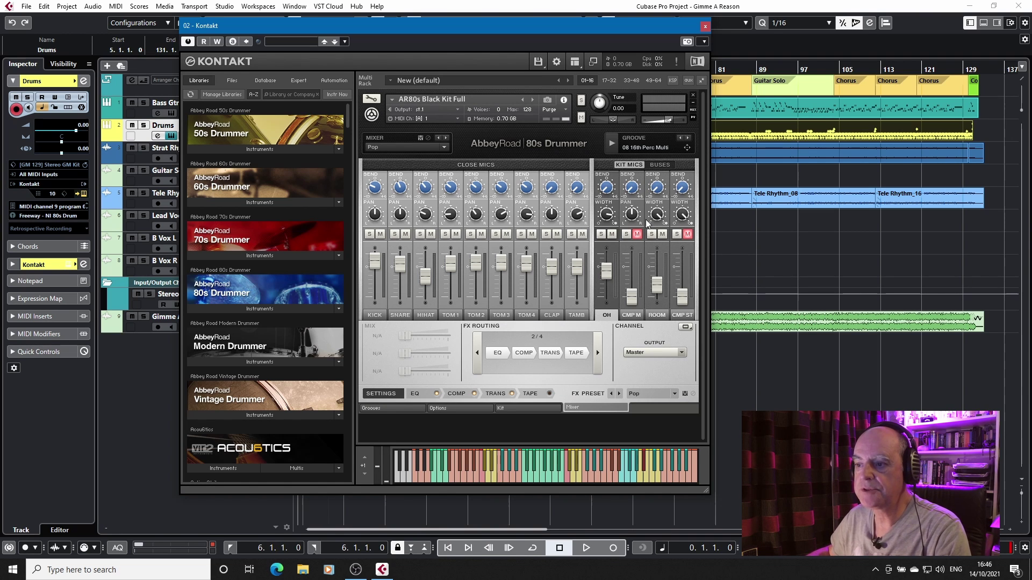
# - Move the Kontakt window aside to uncover the track list and view the Drums track's available Kontakt outputs
pyautogui.moveTo(357, 27); pyautogui.dragTo(368, 29)
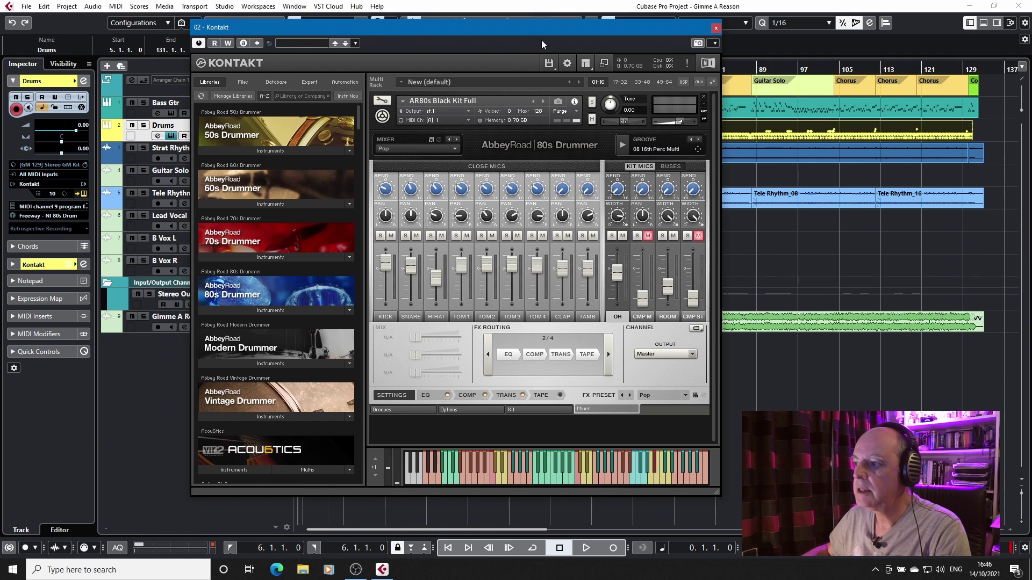
pyautogui.moveTo(530, 30); pyautogui.dragTo(786, 35)
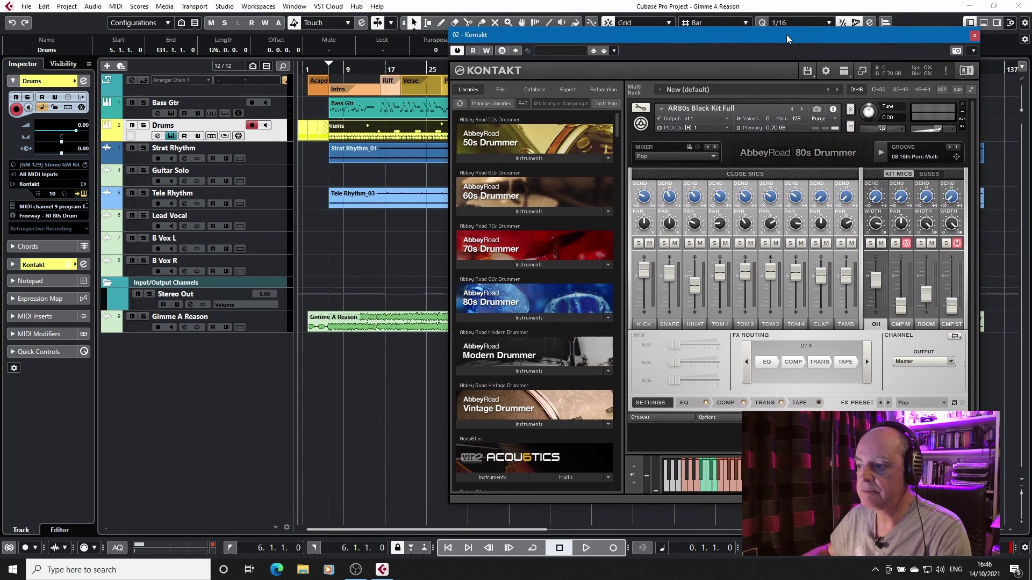
pyautogui.click(83, 185)
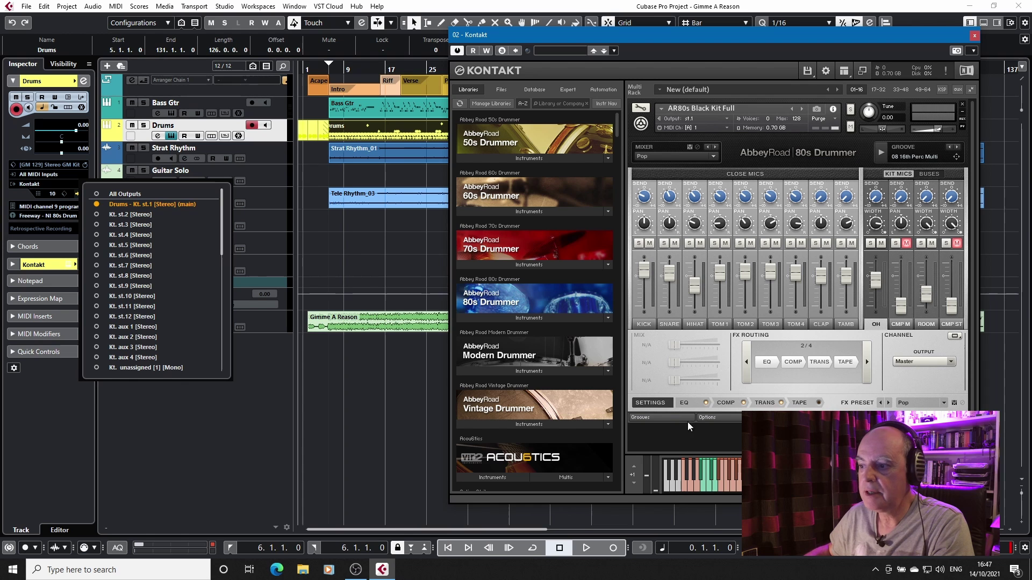
pyautogui.click(641, 332)
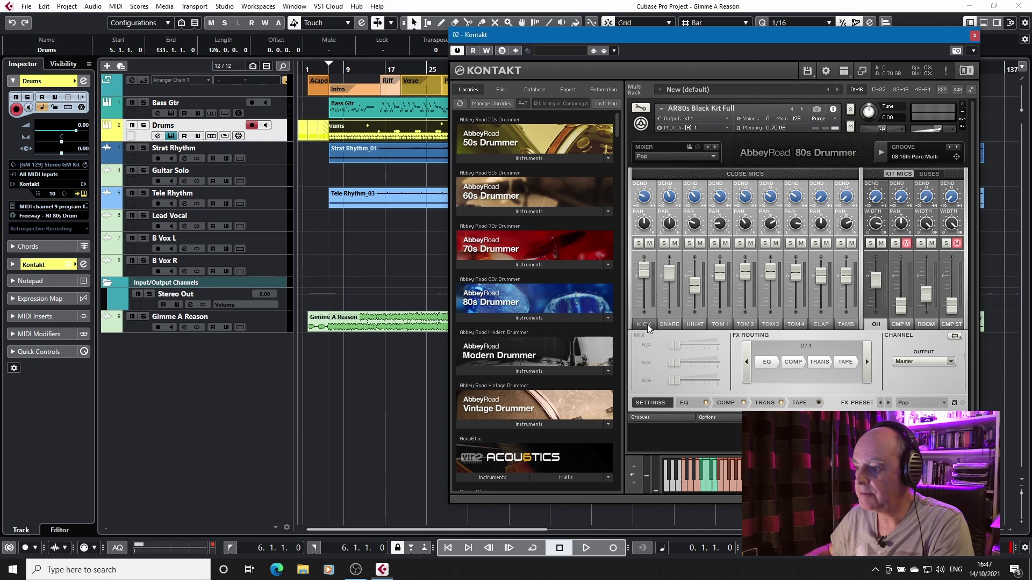
# - Route the kick channel to output st.1 and check it against the Drums track's list of Kontakt outputs
pyautogui.click(647, 324)
pyautogui.click(923, 360)
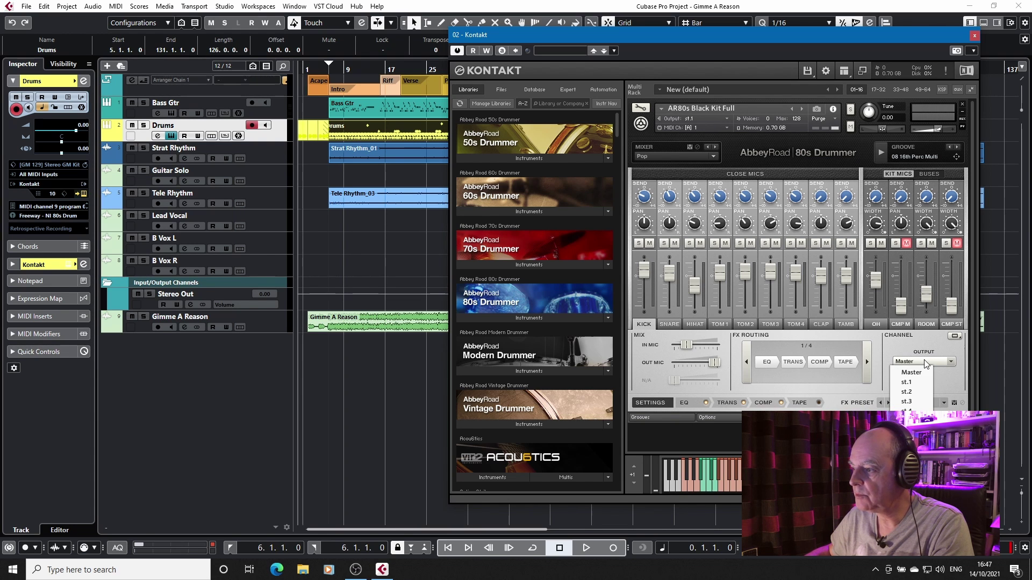
pyautogui.click(915, 382)
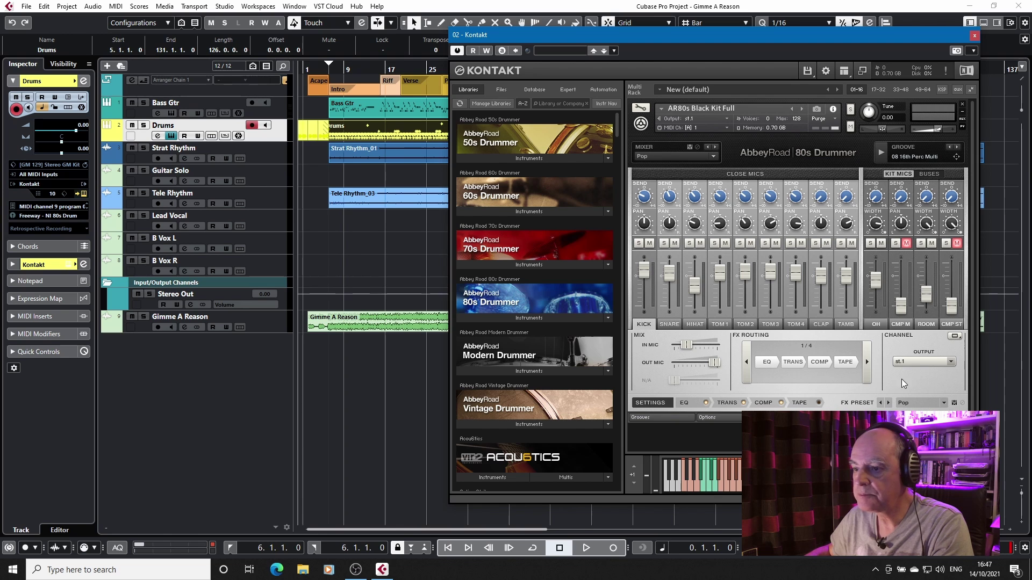
pyautogui.click(83, 184)
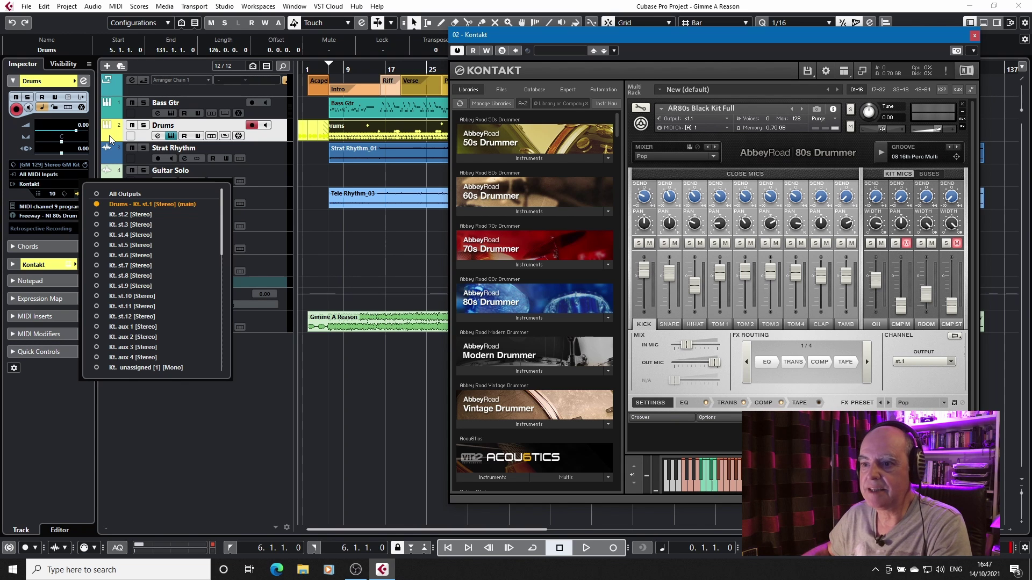
pyautogui.click(669, 326)
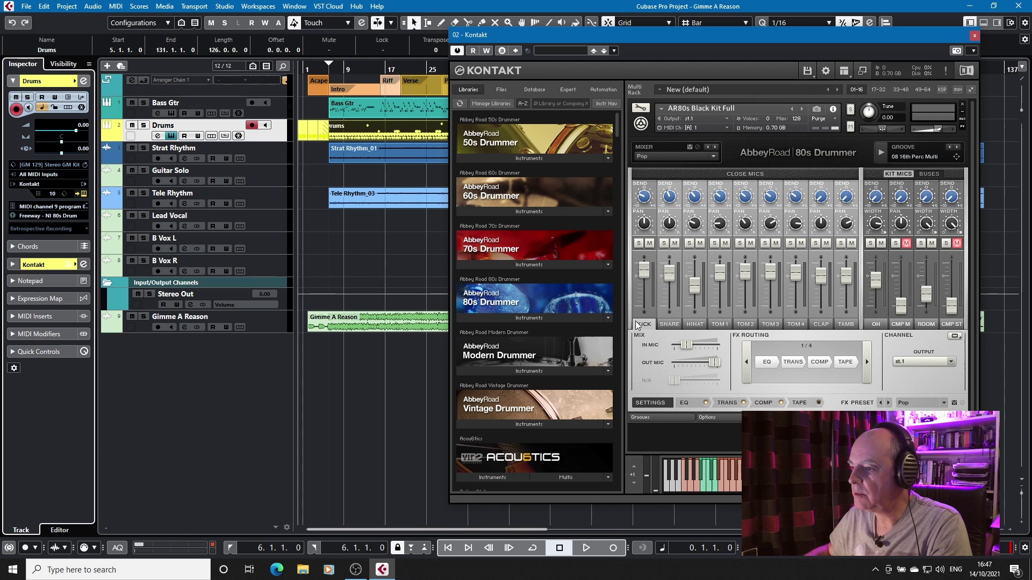
# - Bring up the snare channel's output choices, and route the hi-hat channel to output st.3
pyautogui.click(669, 324)
pyautogui.click(923, 361)
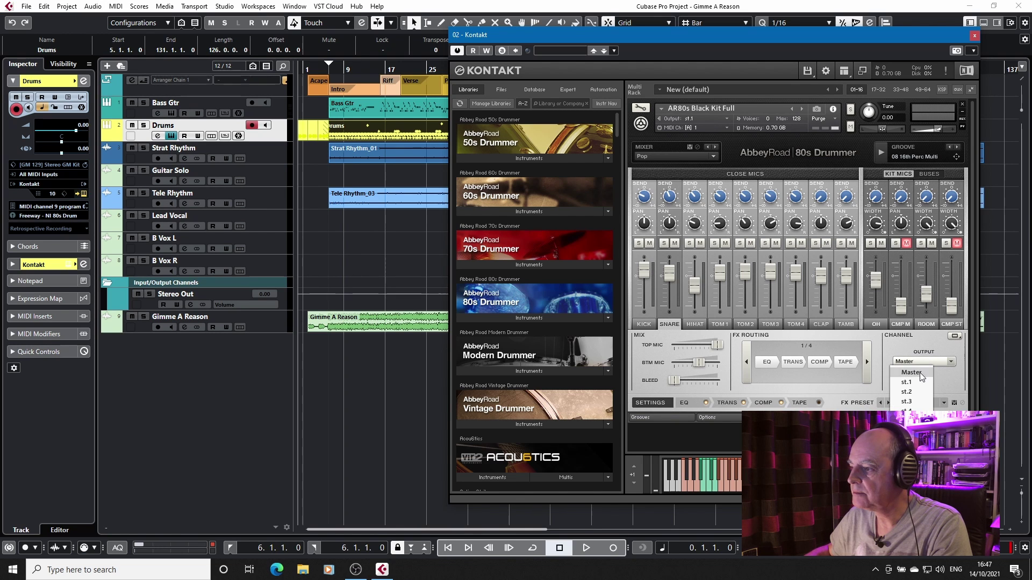
pyautogui.press('Escape')
pyautogui.click(694, 324)
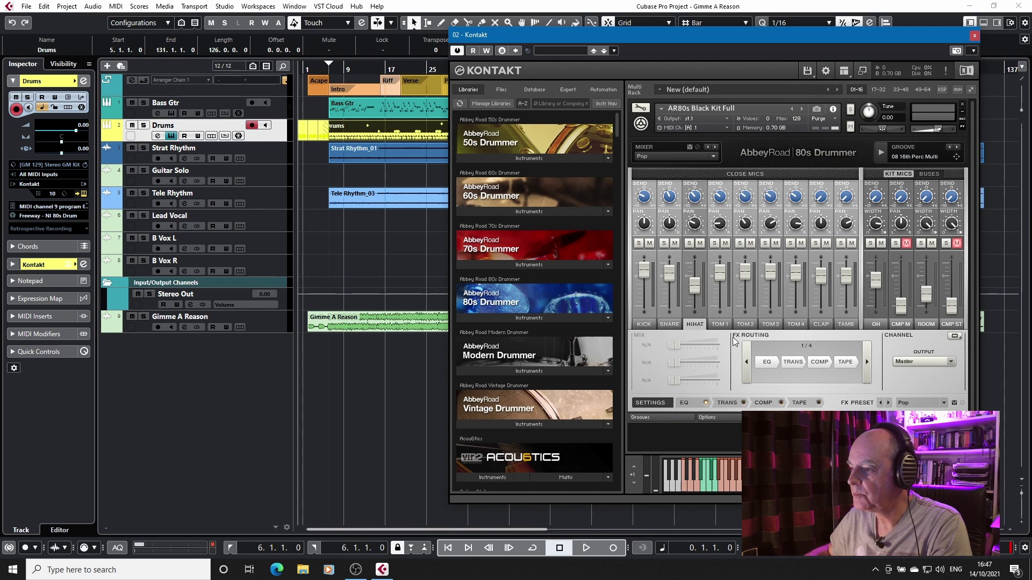
pyautogui.click(932, 362)
pyautogui.click(916, 402)
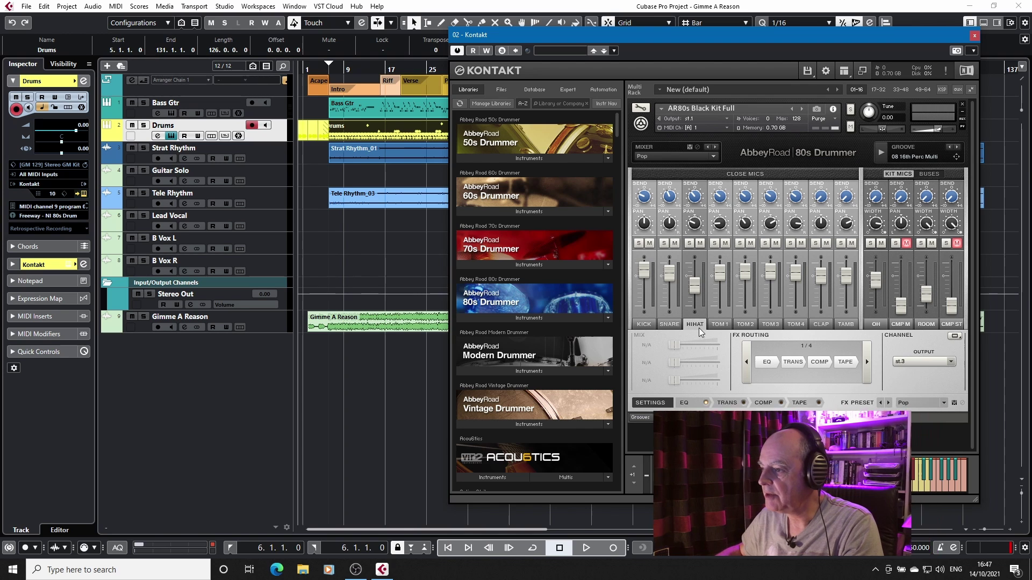
# - Route the Tom 1 and Tom 2 channels to output st.4
pyautogui.click(724, 325)
pyautogui.click(924, 362)
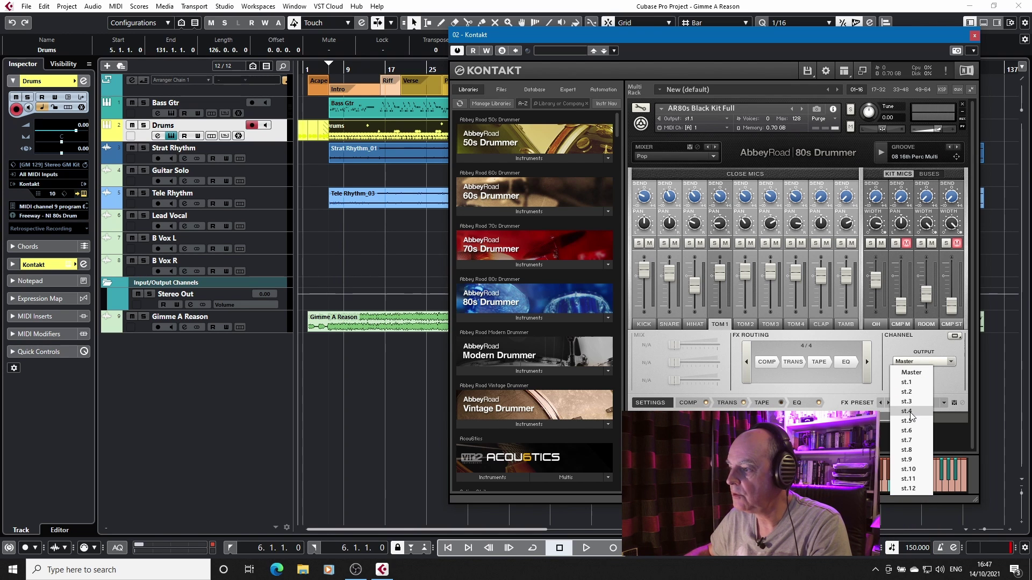
pyautogui.click(917, 410)
pyautogui.click(744, 324)
pyautogui.click(921, 361)
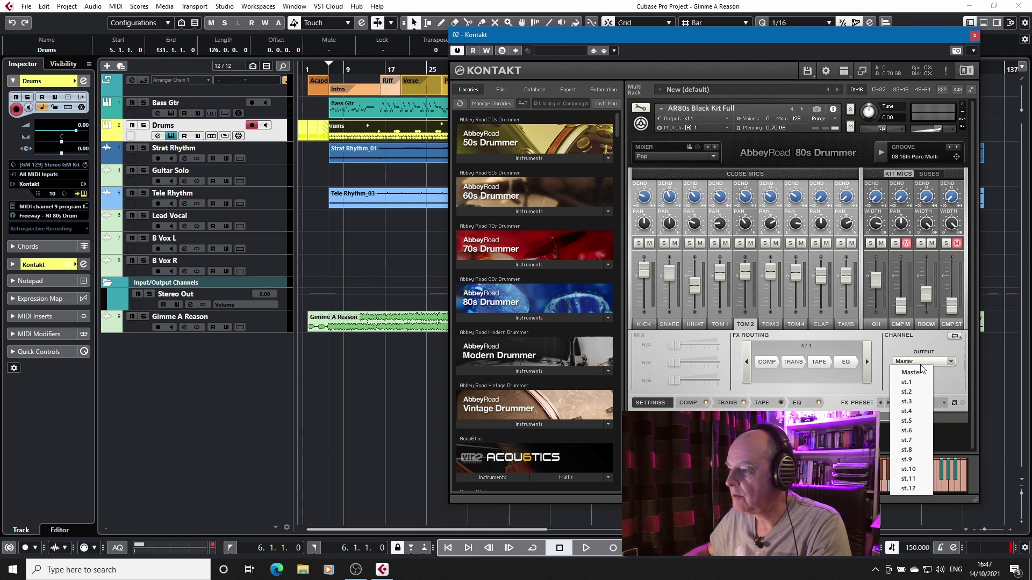
pyautogui.click(912, 412)
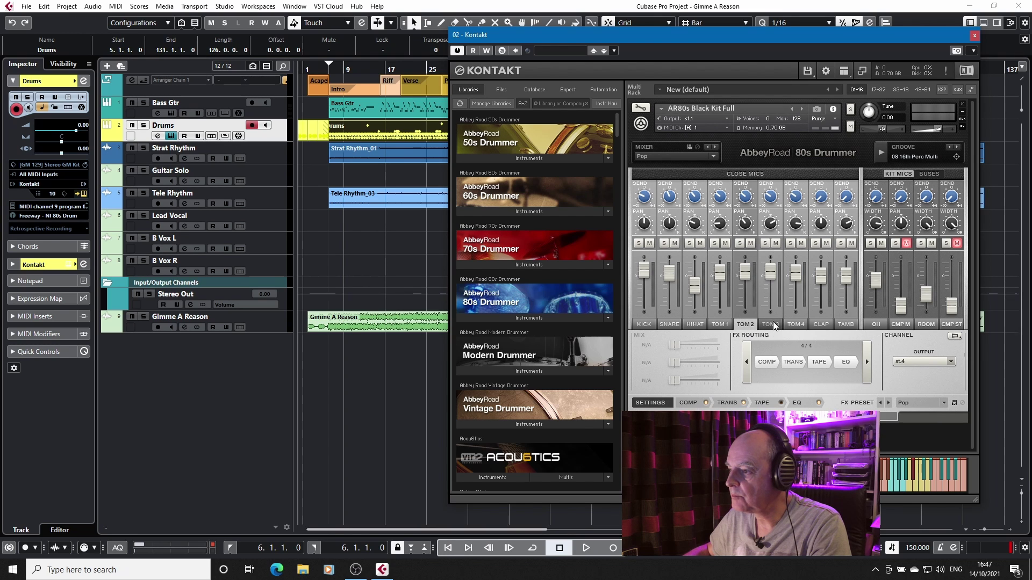
# - Route the Tom 3 and Tom 4 channels to the shared tom output st.4
pyautogui.click(771, 323)
pyautogui.click(923, 361)
pyautogui.click(914, 413)
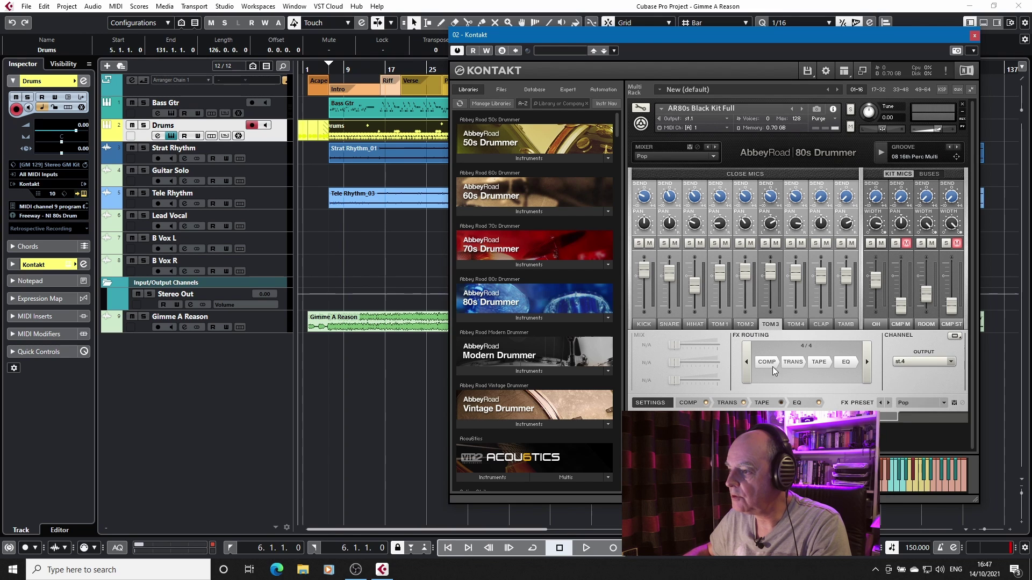
pyautogui.click(787, 325)
pyautogui.click(920, 364)
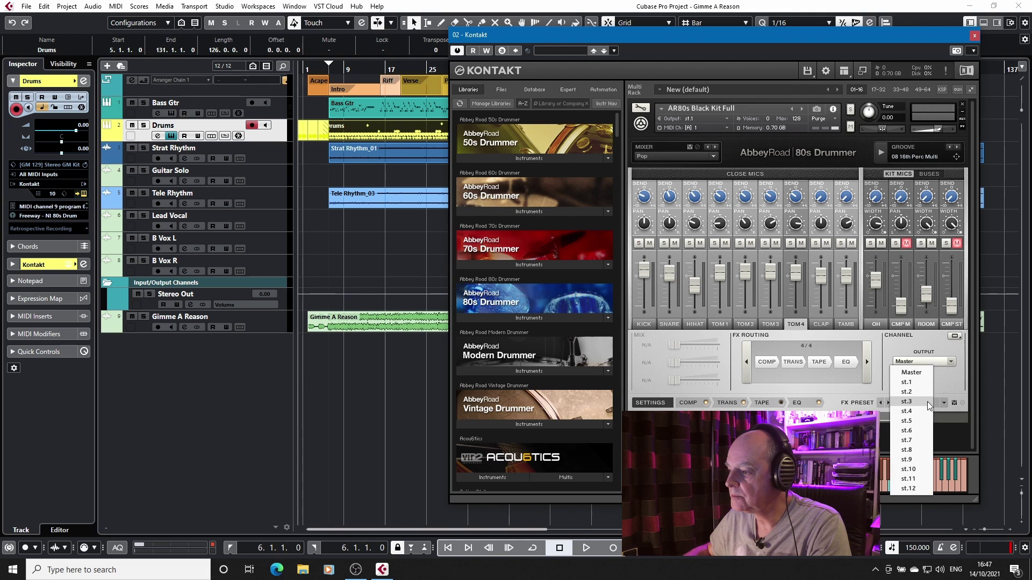
pyautogui.click(914, 411)
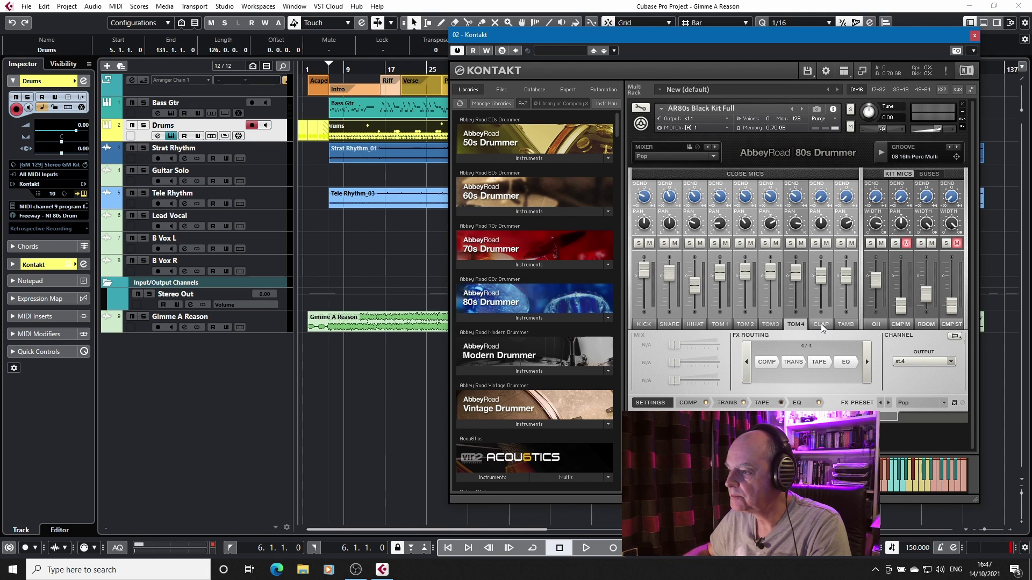
# - Route the clap and tambourine channels to output st.6
pyautogui.click(820, 323)
pyautogui.click(917, 361)
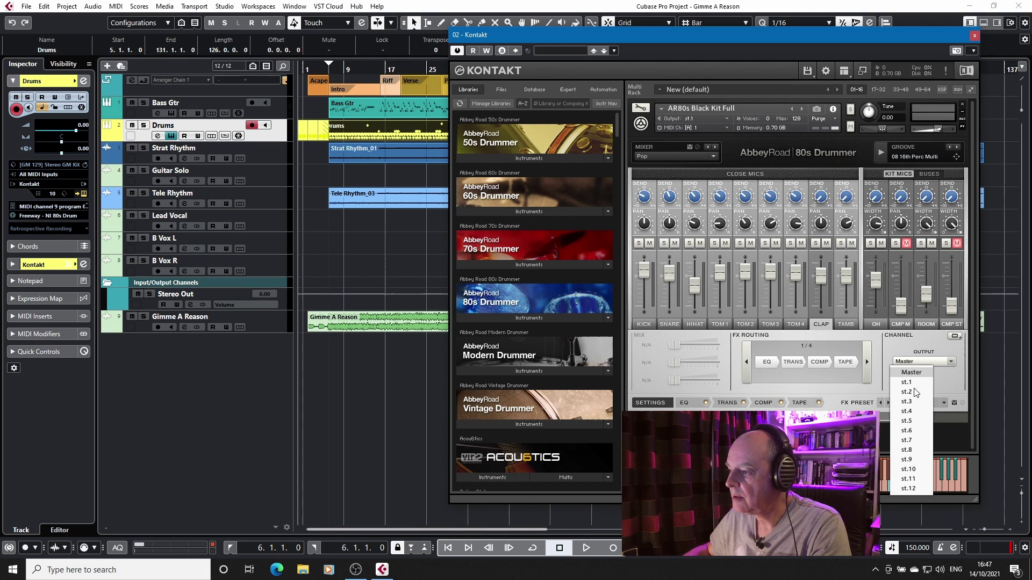
pyautogui.click(913, 432)
pyautogui.click(845, 323)
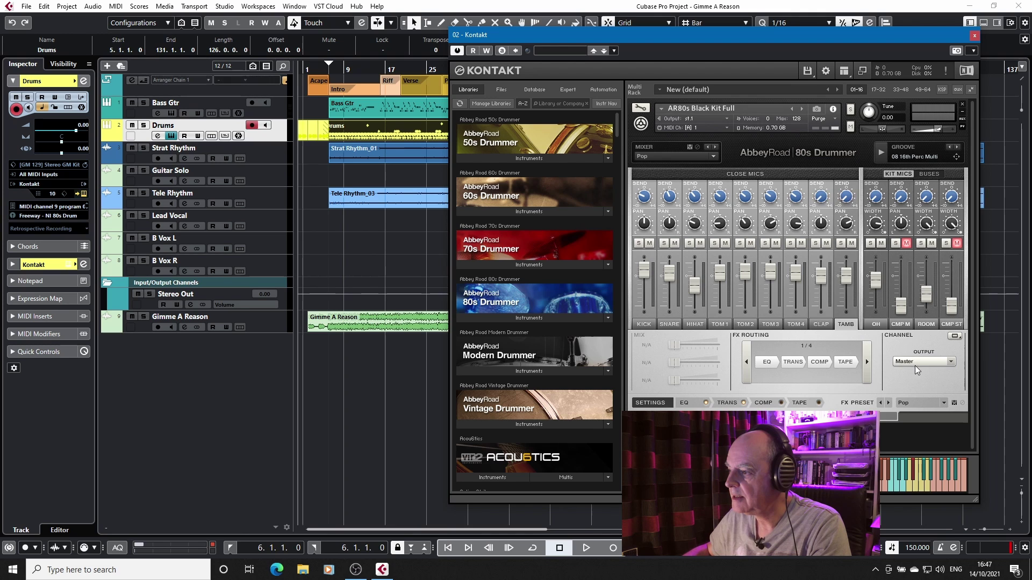
pyautogui.click(914, 363)
pyautogui.click(916, 432)
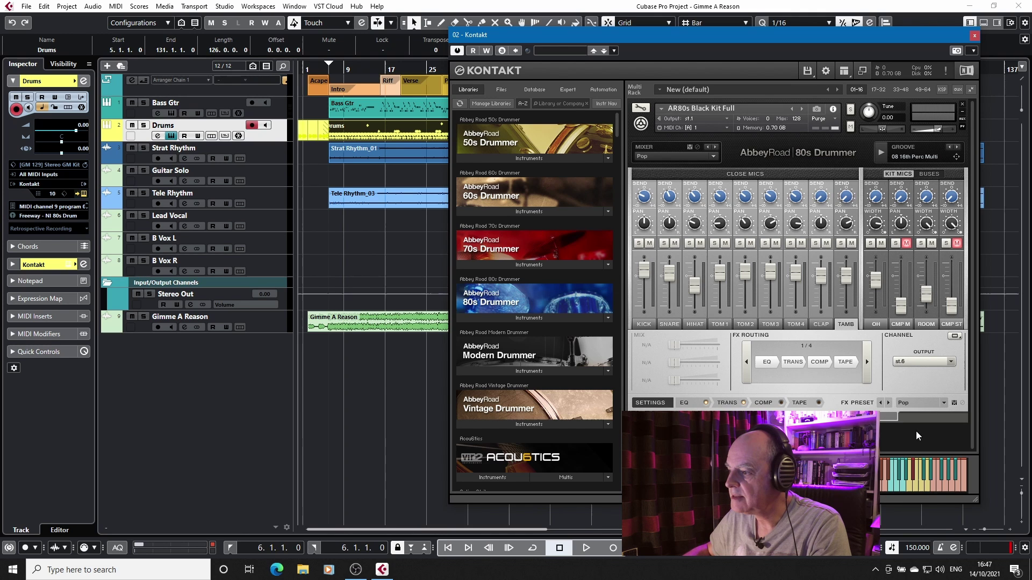
# - Route the OH kit mic channel to output st.6 and the CMP M channel to st.8
pyautogui.click(878, 324)
pyautogui.click(918, 362)
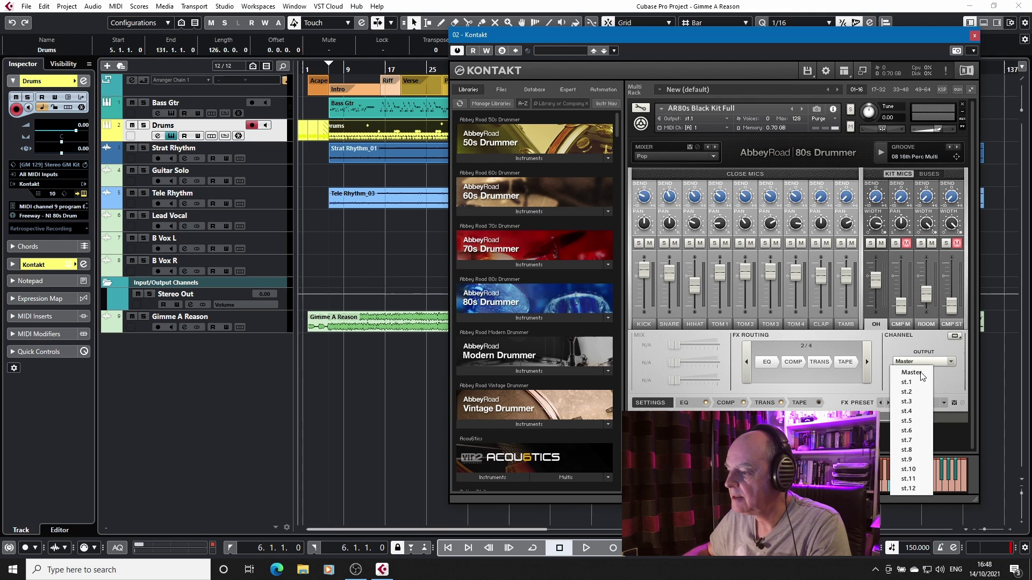
pyautogui.click(915, 432)
pyautogui.click(906, 324)
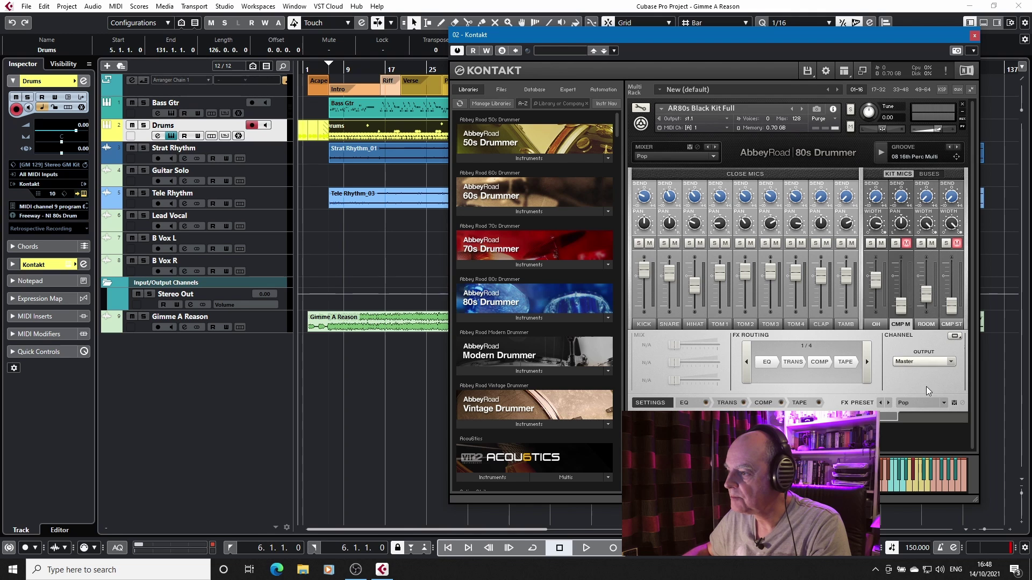
pyautogui.click(922, 363)
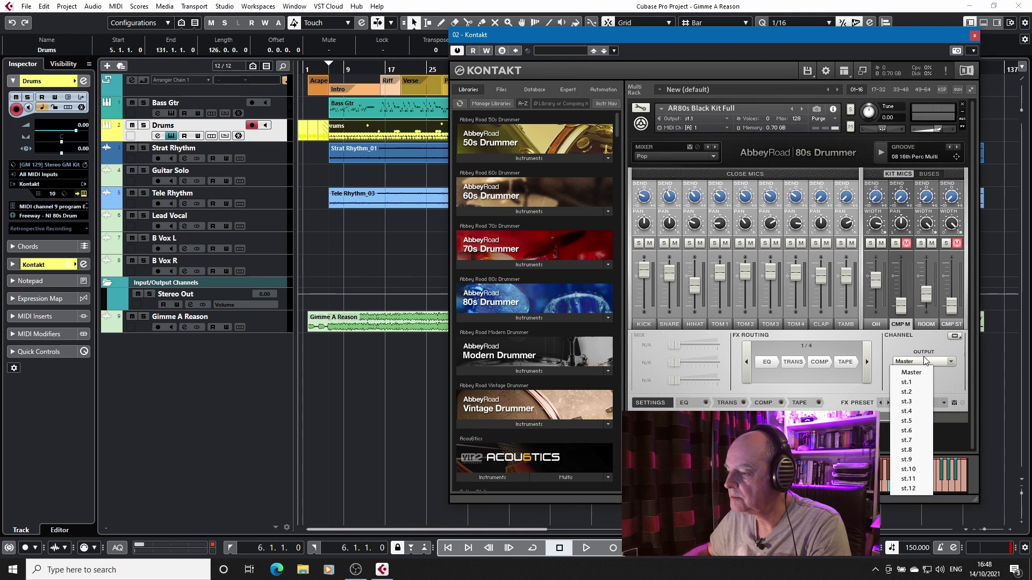
pyautogui.click(917, 451)
# - Route the ROOM kit mic channel to output st.9 and the CMP ST channel to st.10
pyautogui.click(926, 324)
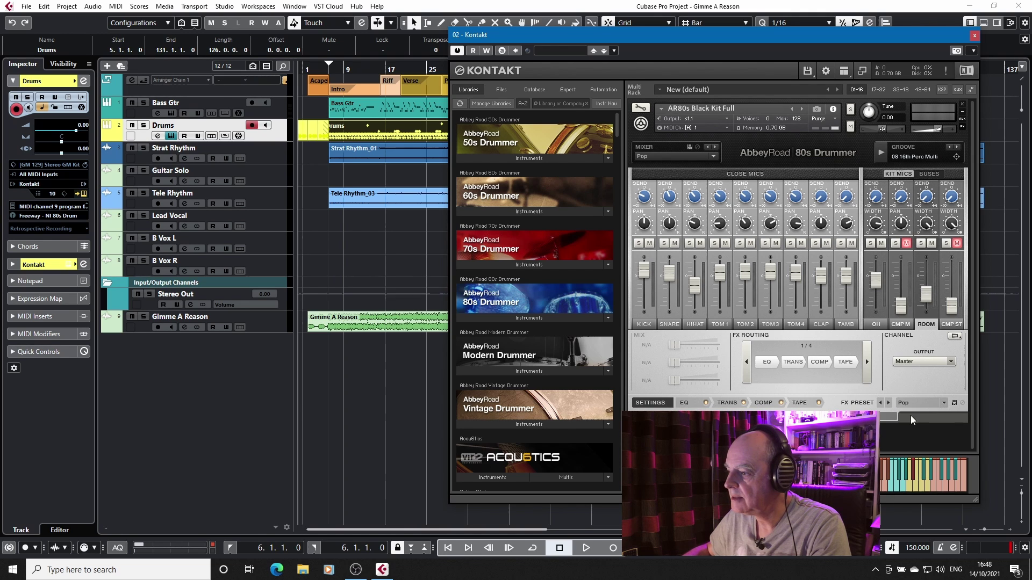
pyautogui.click(919, 364)
pyautogui.click(915, 458)
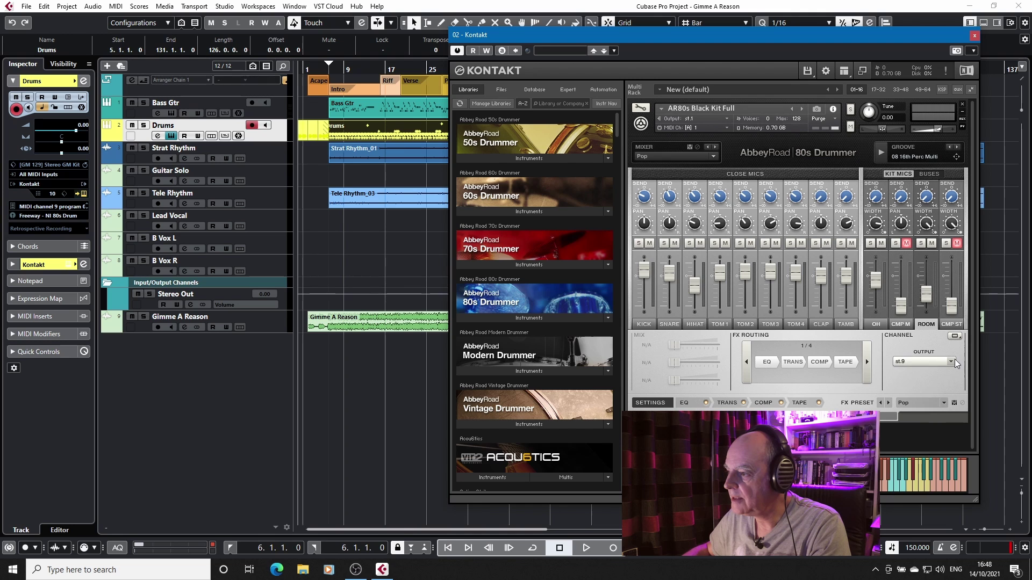
pyautogui.click(952, 325)
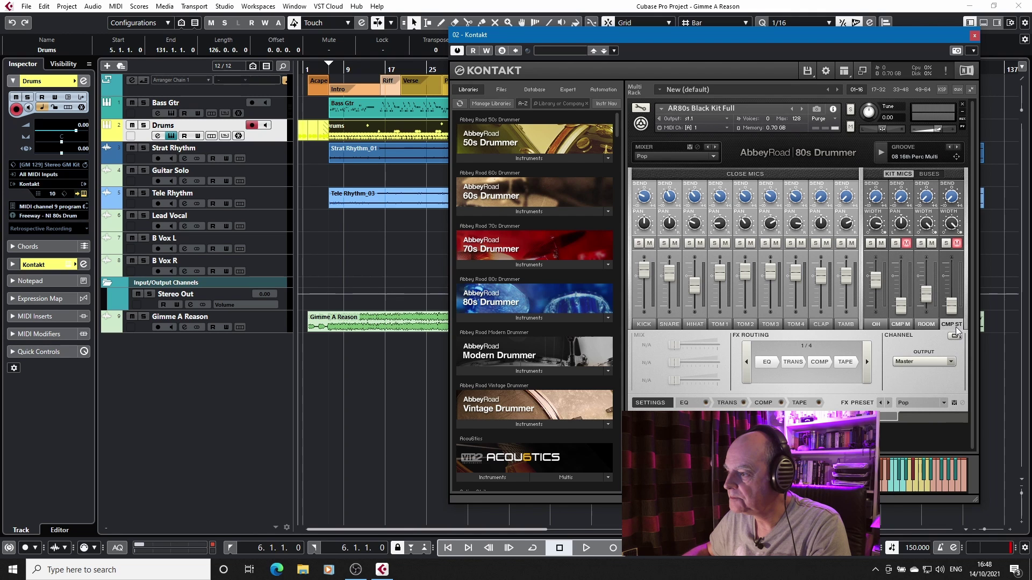
pyautogui.click(908, 357)
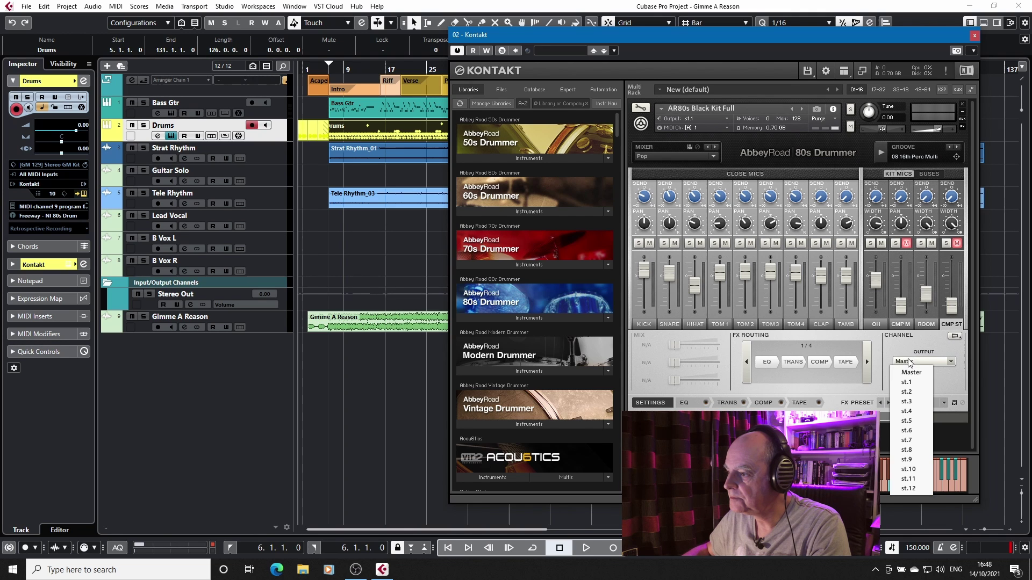
pyautogui.click(913, 466)
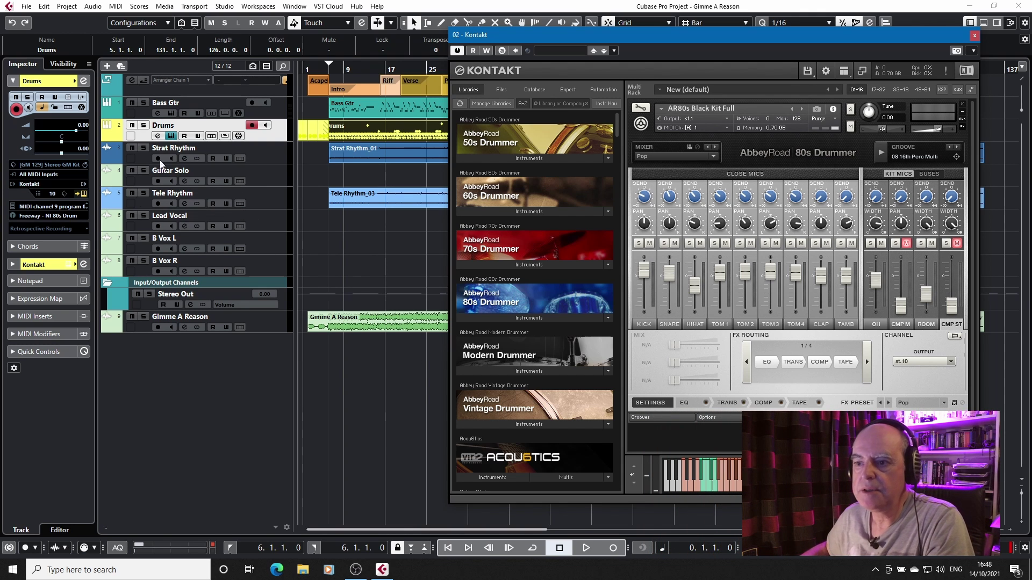
# - Activate Kontakt outputs st.2 through st.10 for the Drums track and close the Kontakt window
pyautogui.click(84, 184)
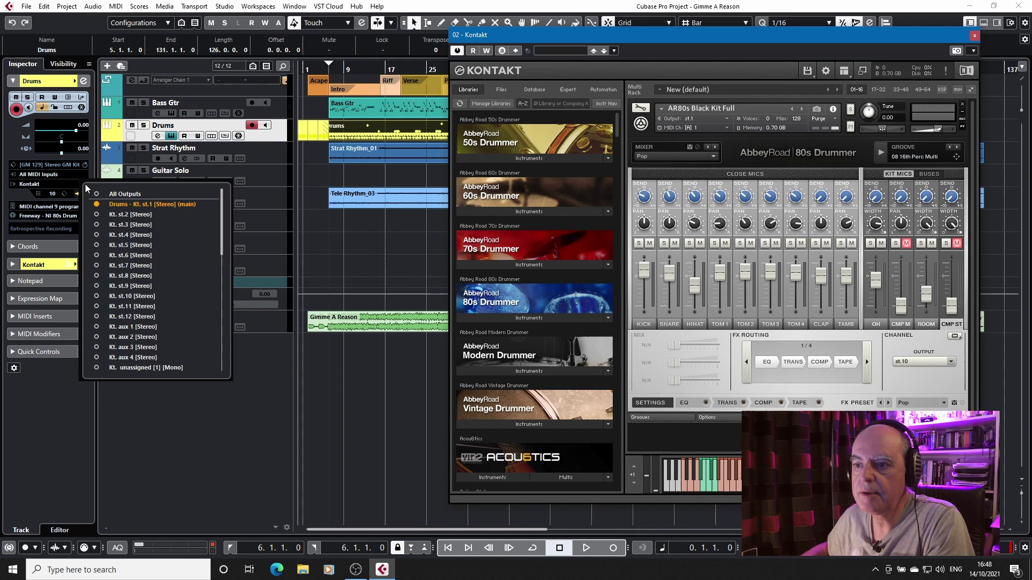
pyautogui.click(97, 214)
pyautogui.click(97, 224)
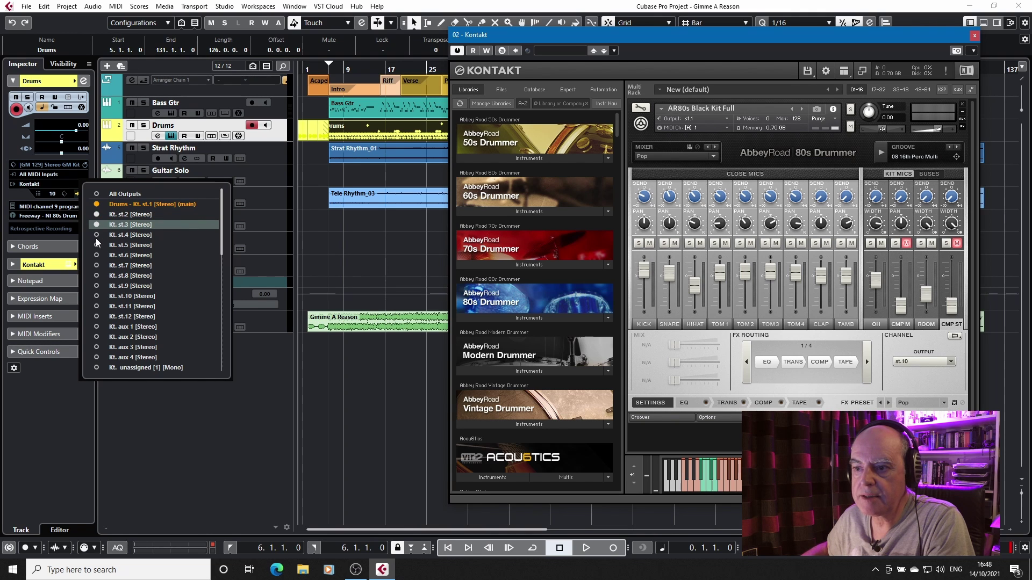
pyautogui.click(96, 238)
pyautogui.click(95, 247)
pyautogui.click(98, 255)
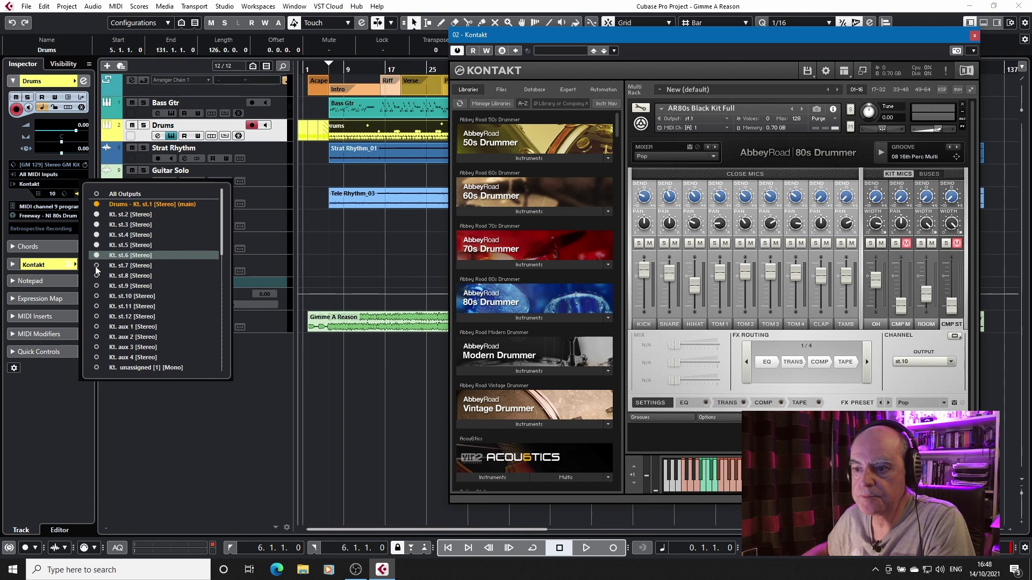
pyautogui.click(97, 267)
pyautogui.click(95, 277)
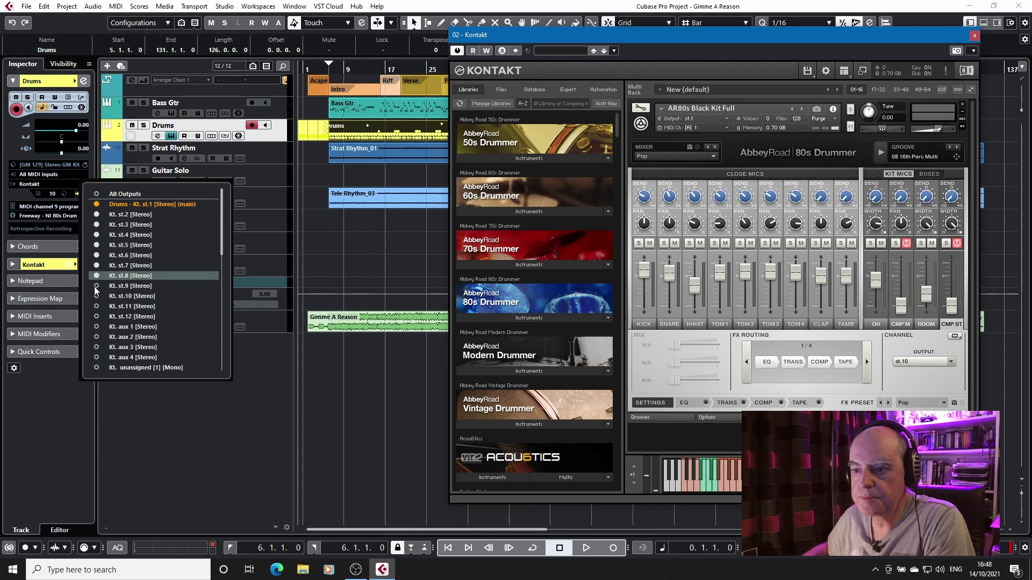
pyautogui.click(95, 288)
pyautogui.click(98, 298)
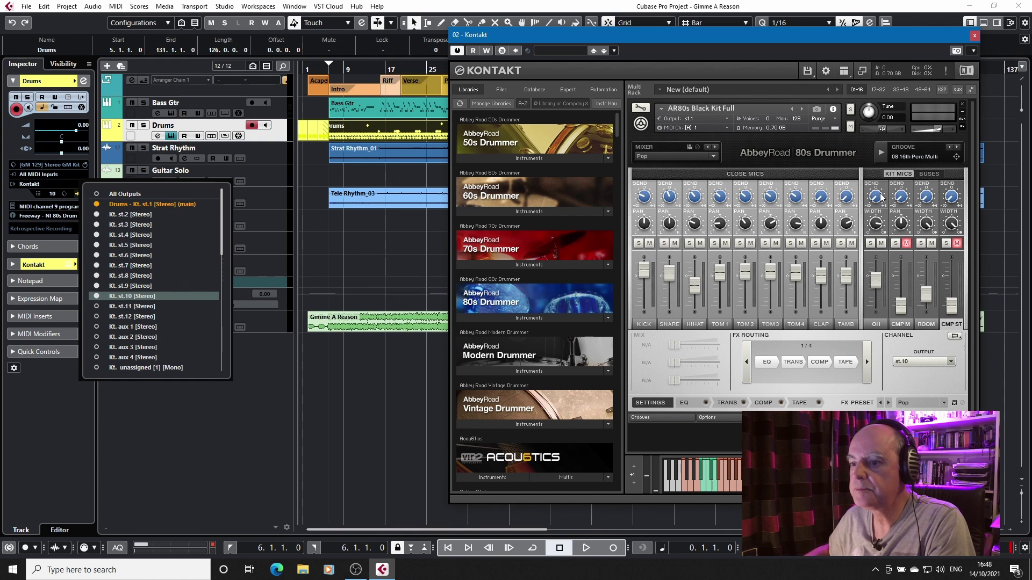
pyautogui.click(974, 36)
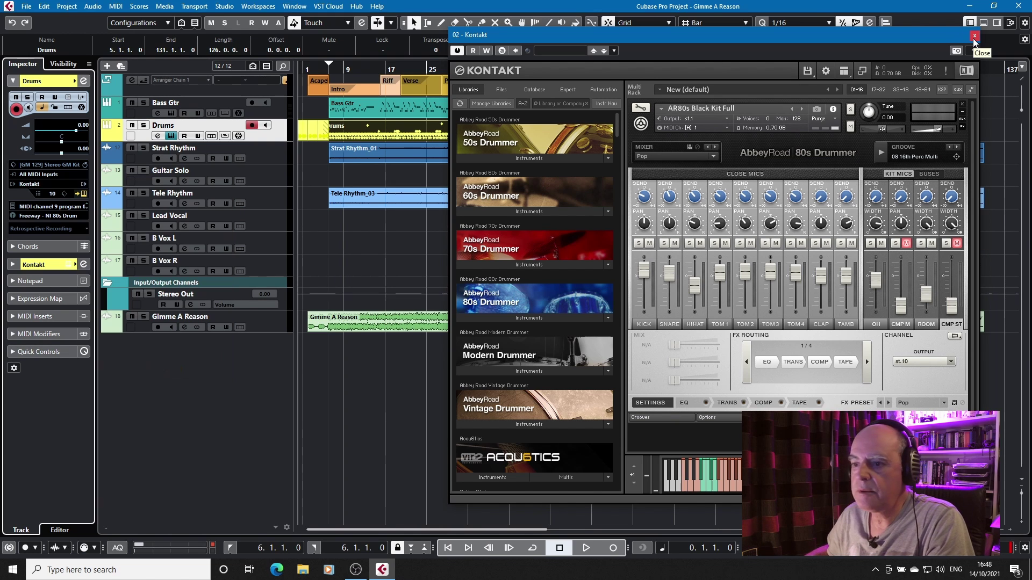
pyautogui.click(974, 37)
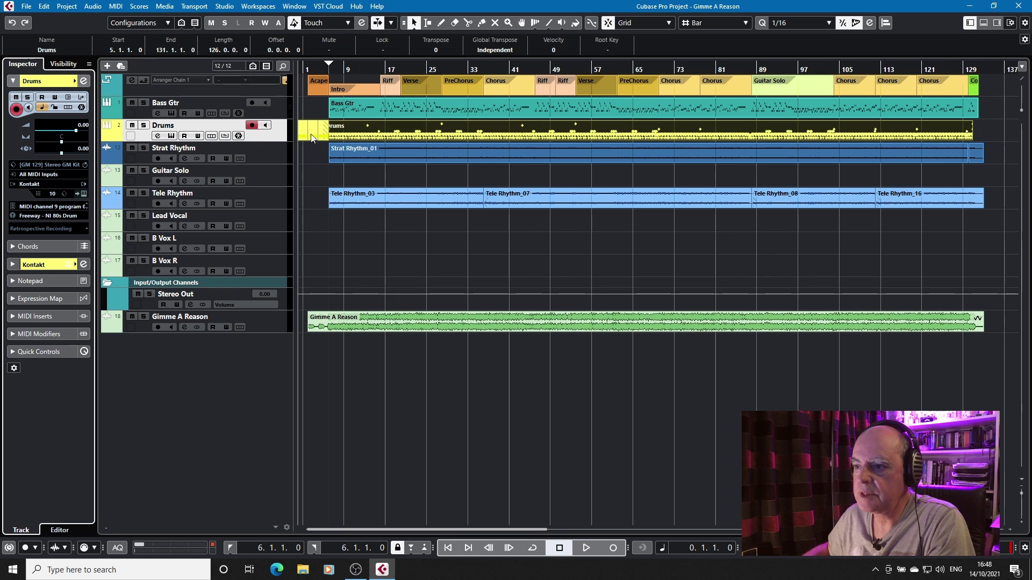
# - Check the Kontakt output channels in the MixConsole, hide it again and unfold the Drums track's output lanes
pyautogui.click(983, 22)
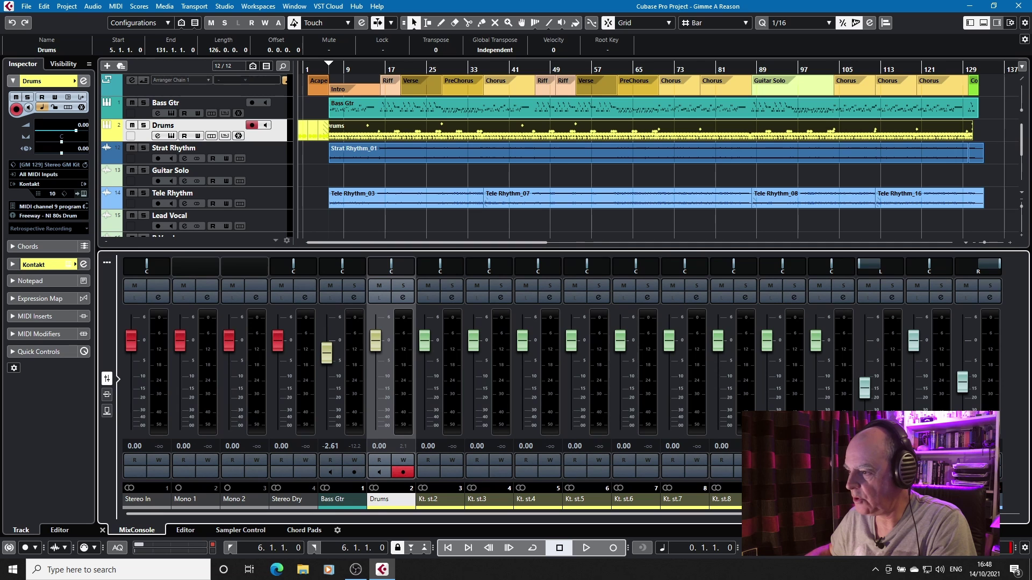
pyautogui.click(982, 23)
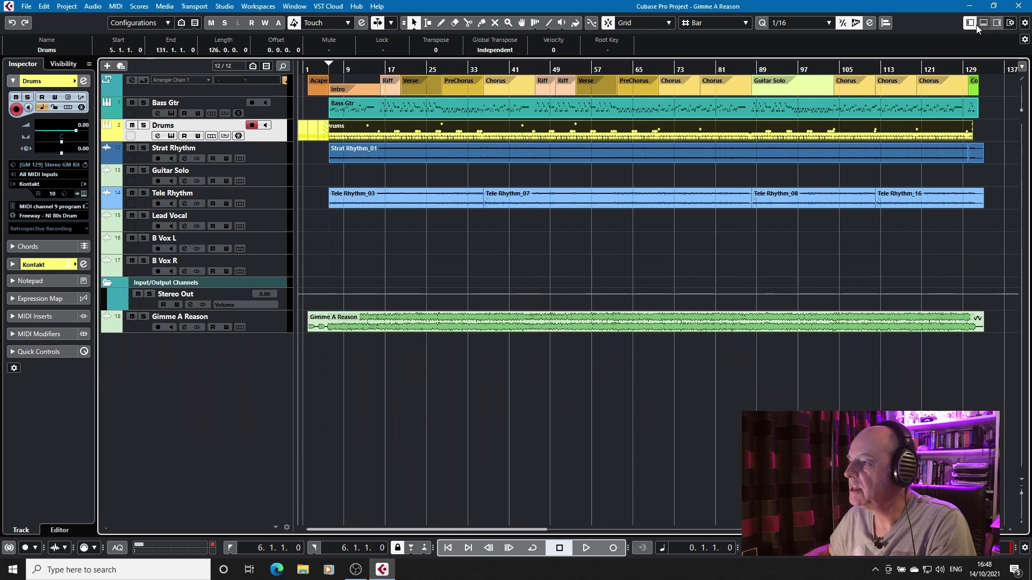
pyautogui.click(107, 137)
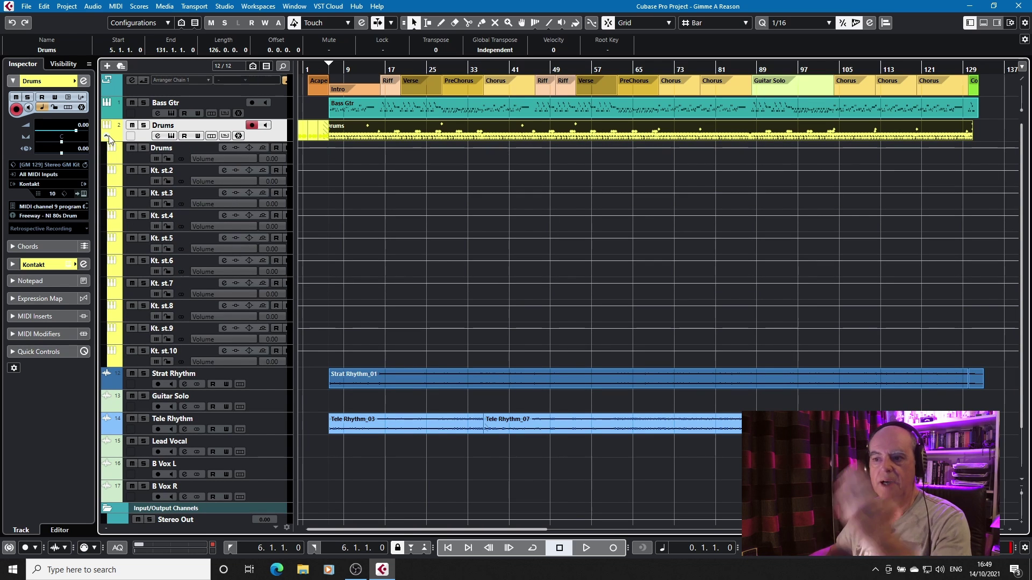
# - Try renaming the first output lane under the Drums track to Kick, and set its name back to Drums
pyautogui.doubleClick(160, 148)
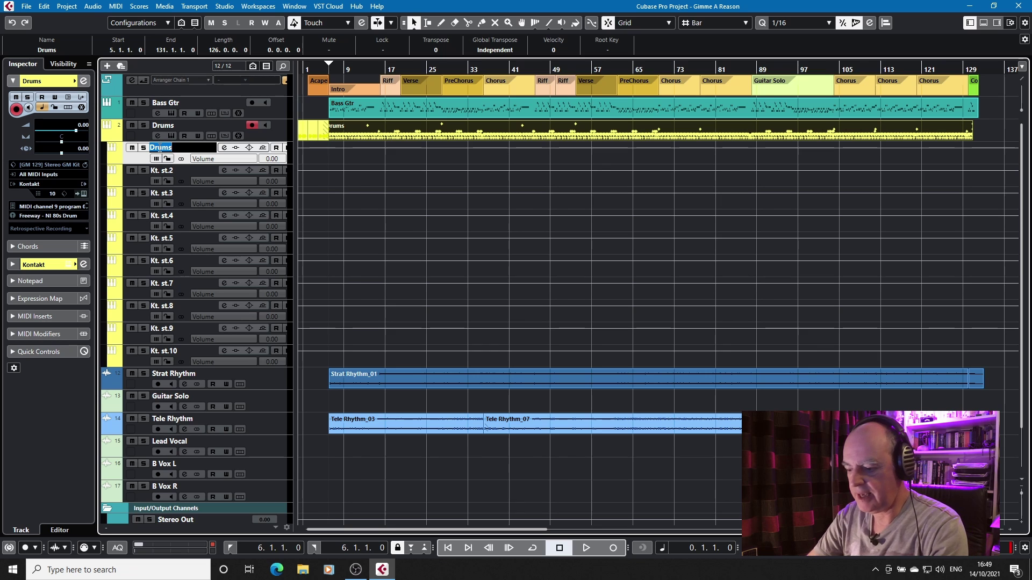
pyautogui.write('Kick')
pyautogui.press('Return')
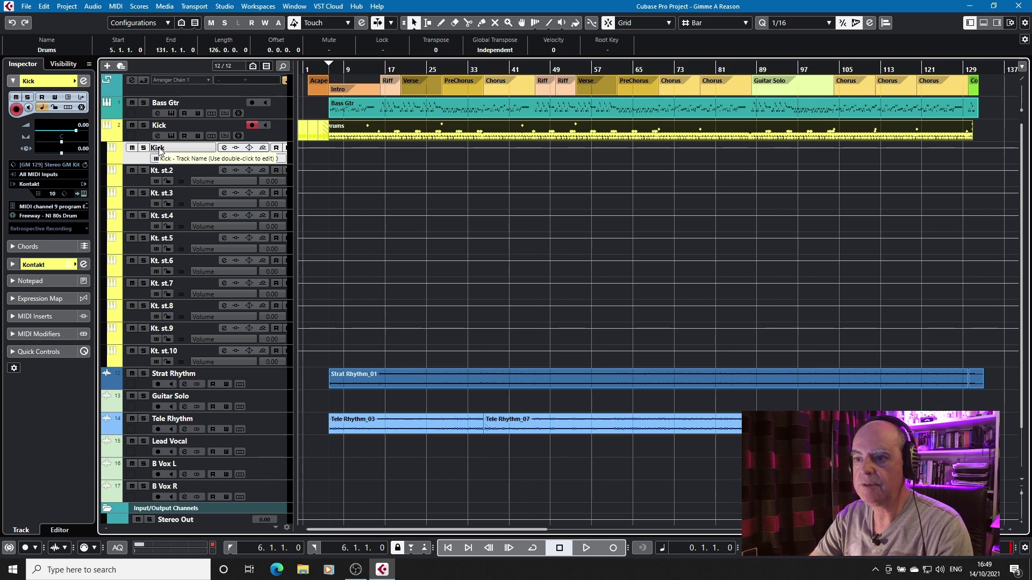
pyautogui.doubleClick(160, 147)
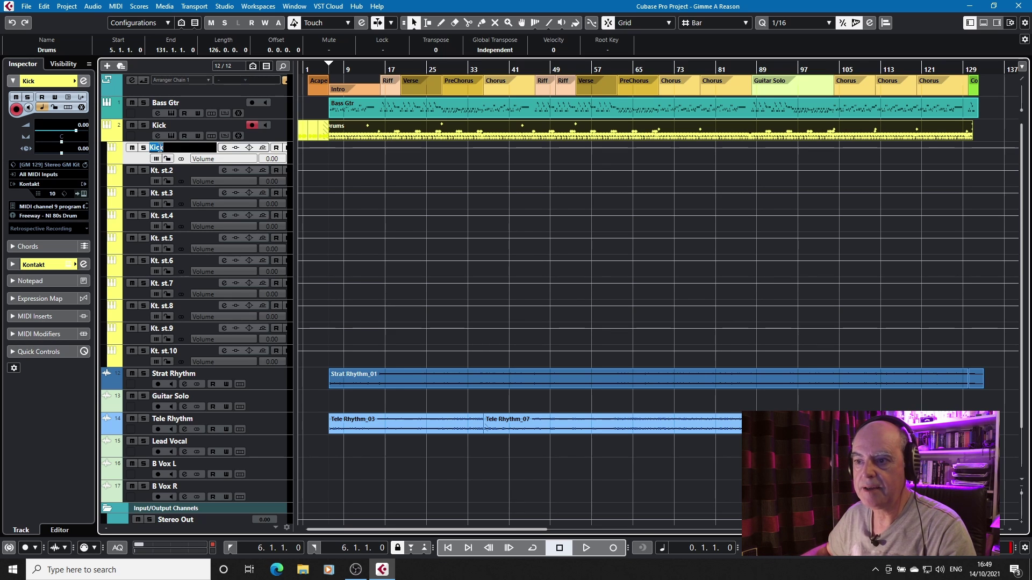
pyautogui.write('Drums')
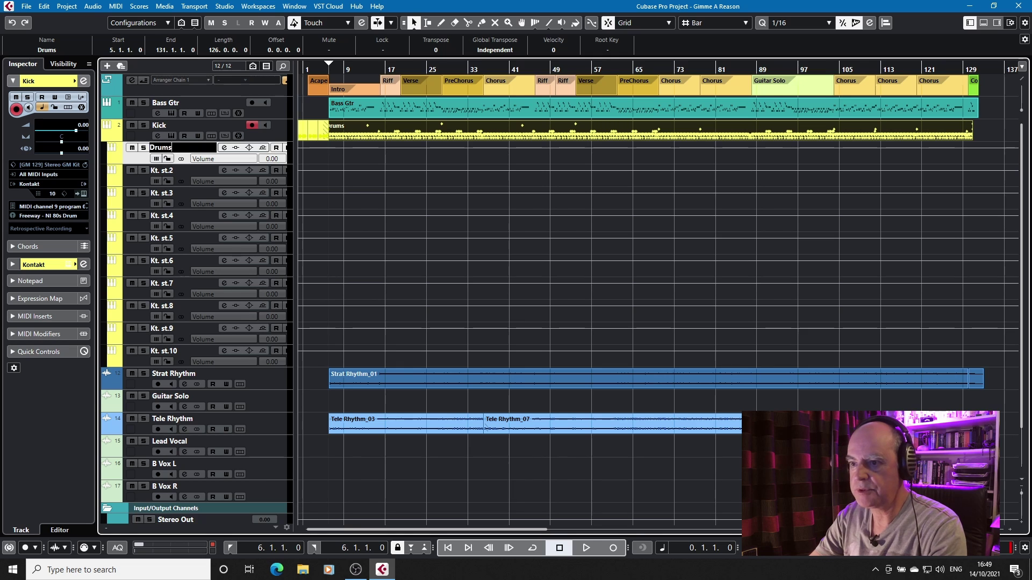
pyautogui.press('Return')
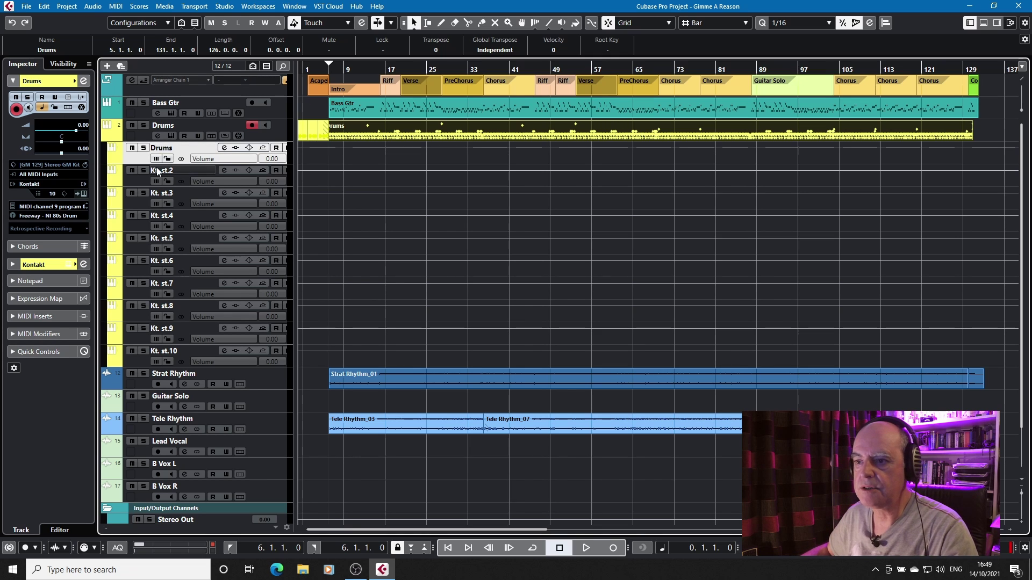
# - Rename the Kt. st.2 output lane to Snare and Kt. st.3 to Hi Hat
pyautogui.doubleClick(160, 170)
pyautogui.write('Snare')
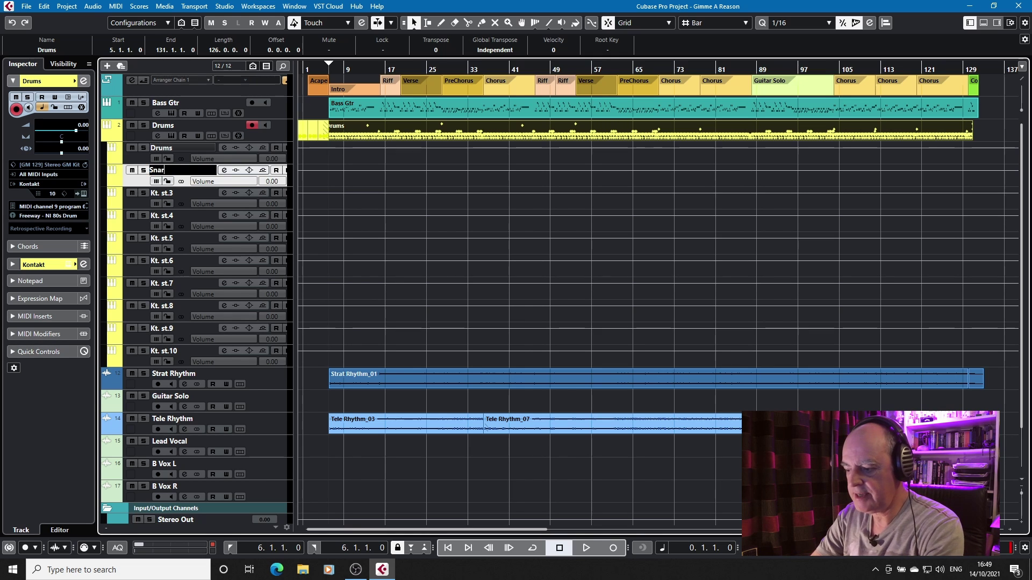
pyautogui.press('Return')
pyautogui.doubleClick(165, 195)
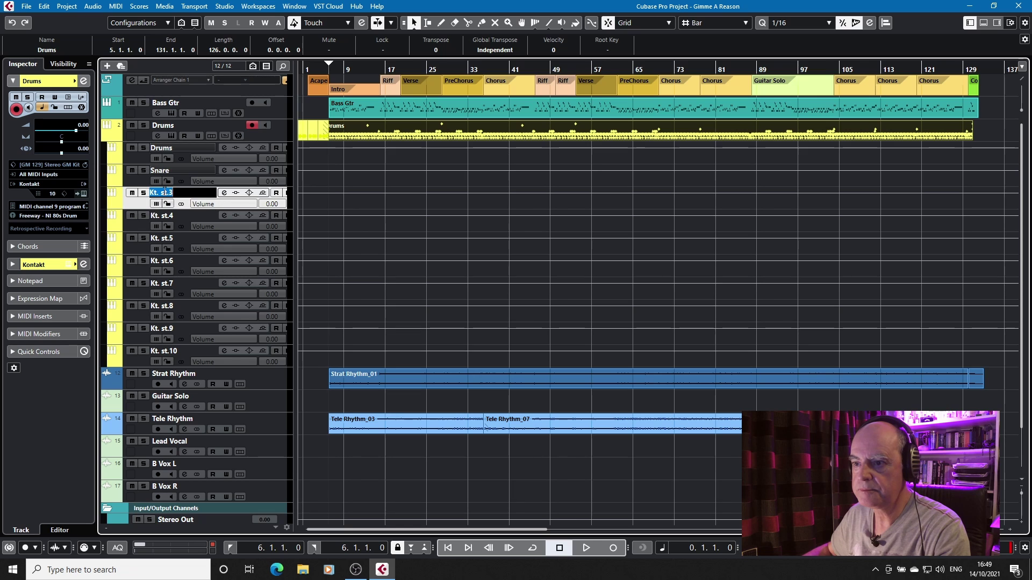
pyautogui.write('Hi Hat')
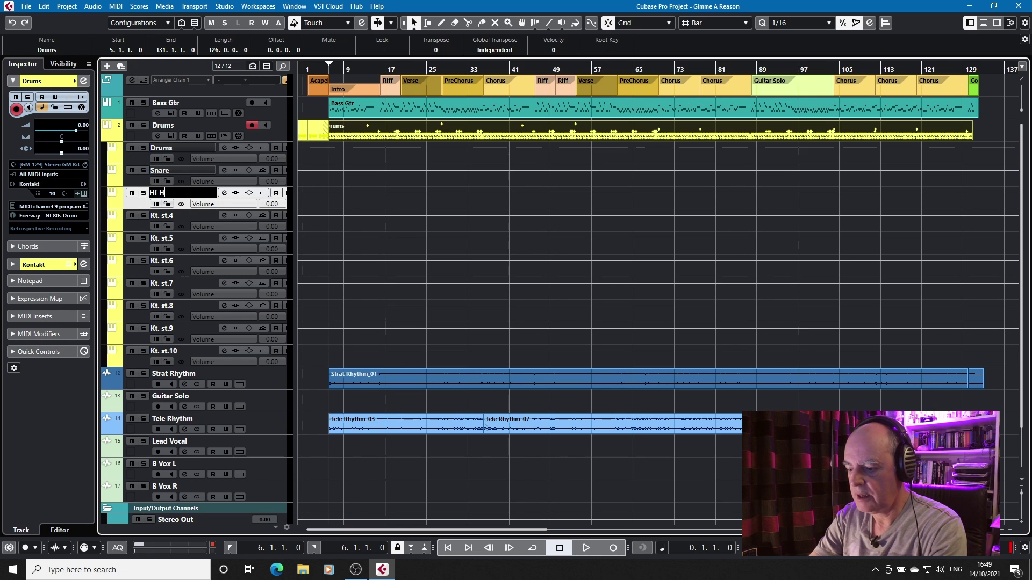
pyautogui.press('Return')
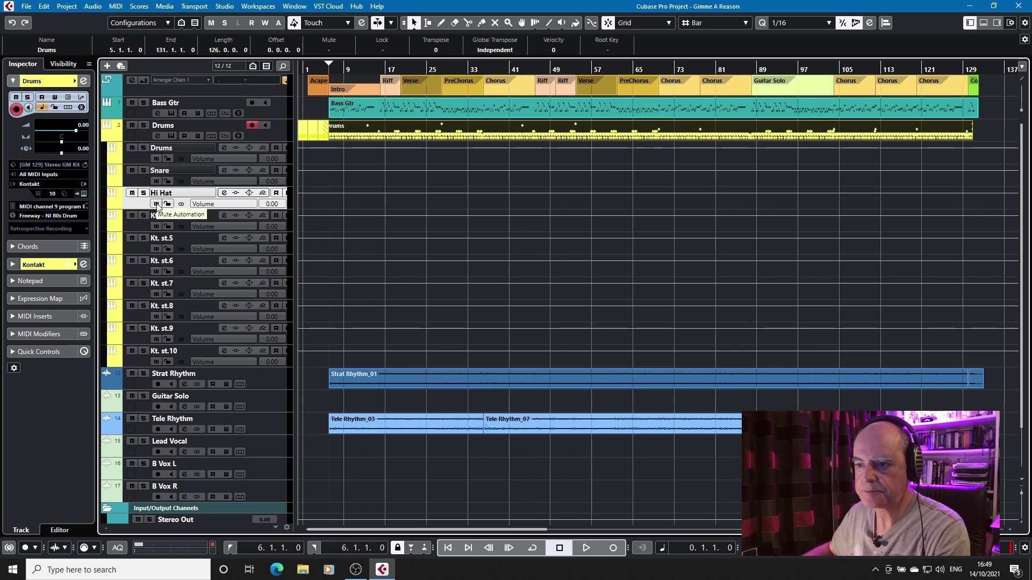
# - Rename the Kt. st.4 output lane to Toms and Kt. st.5 to Clap
pyautogui.doubleClick(161, 216)
pyautogui.write('Toms')
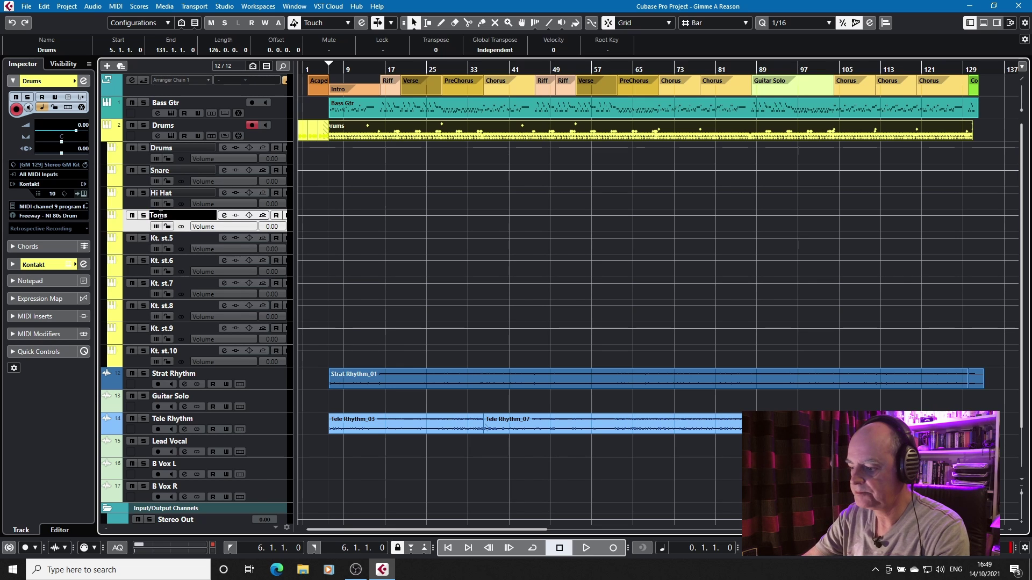
pyautogui.press('Return')
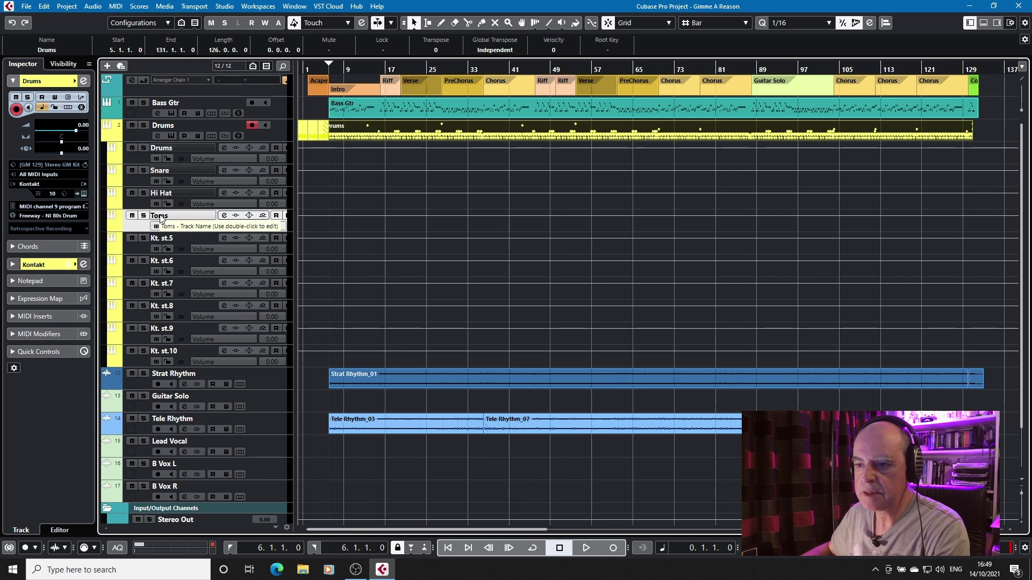
pyautogui.doubleClick(170, 238)
pyautogui.write('Clap')
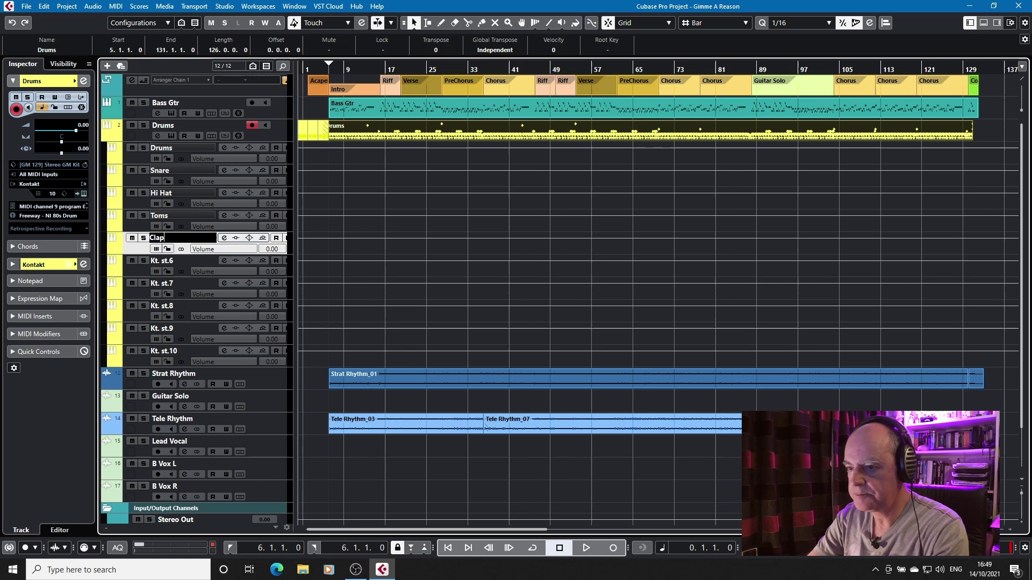
pyautogui.press('Return')
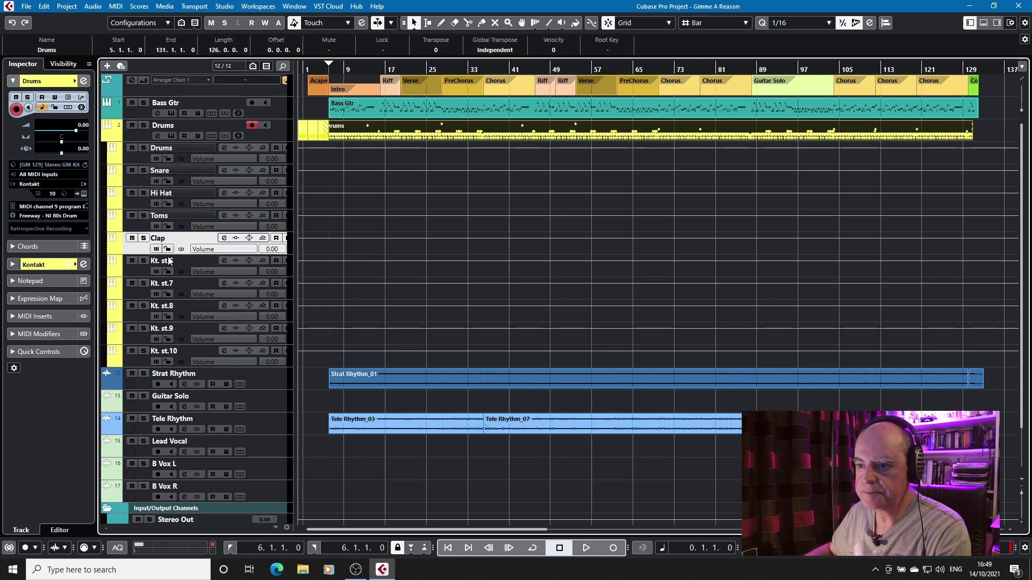
# - Rename the Kt. st.6 output lane to Tamb and Kt. st.7 to Overheads
pyautogui.doubleClick(167, 261)
pyautogui.write('Tamb')
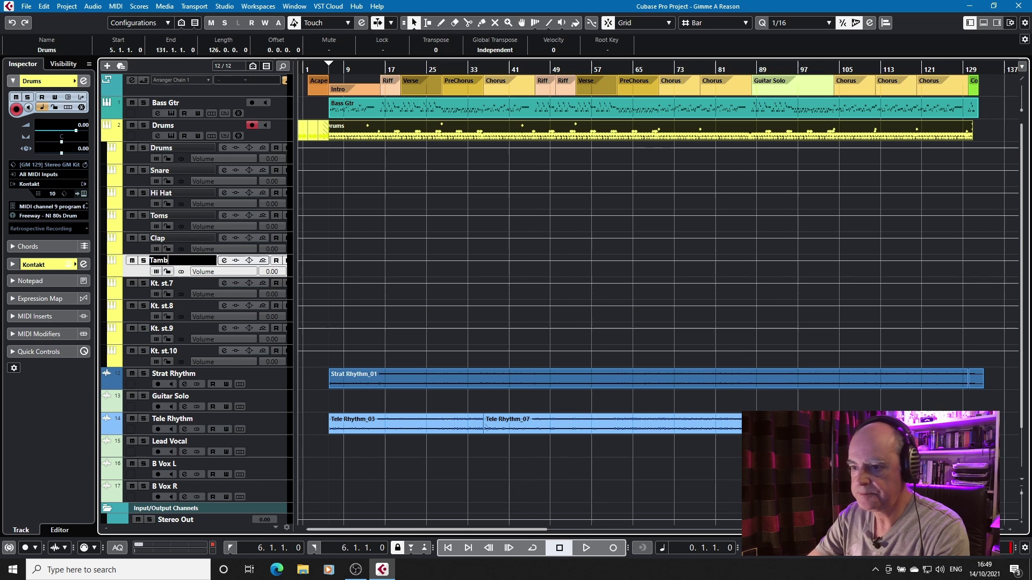
pyautogui.press('Return')
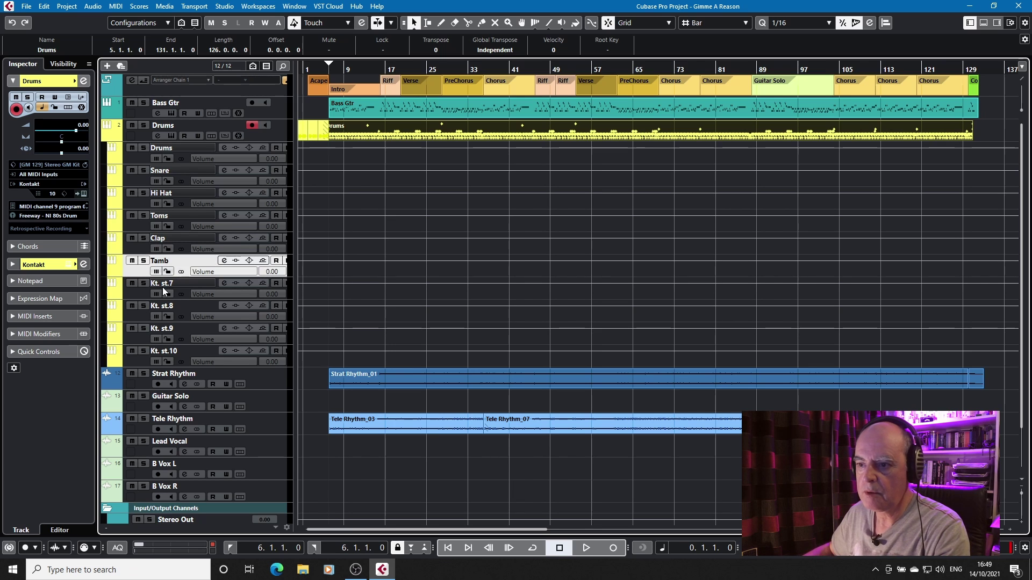
pyautogui.click(163, 287)
pyautogui.doubleClick(164, 285)
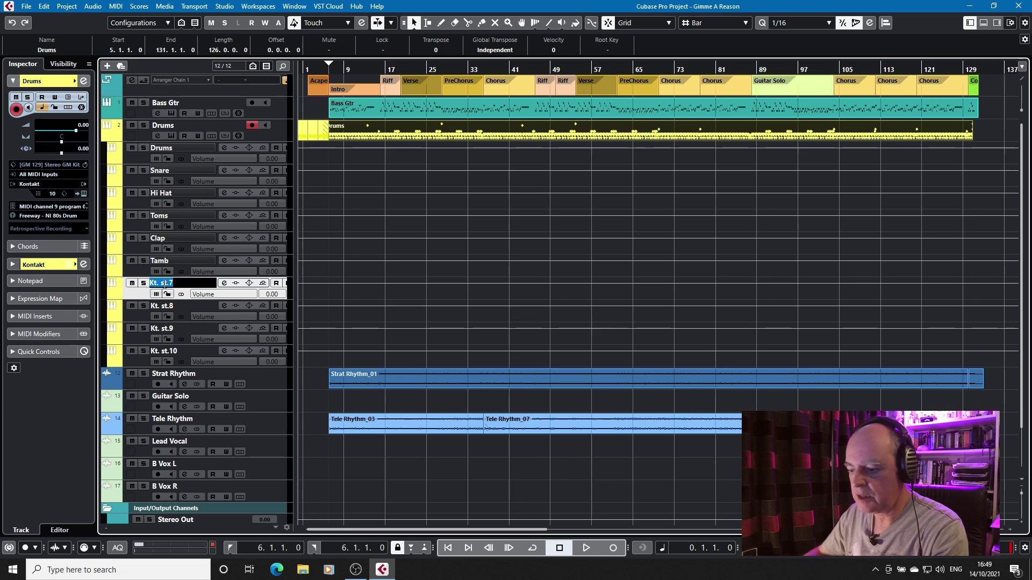
pyautogui.write('Overheads')
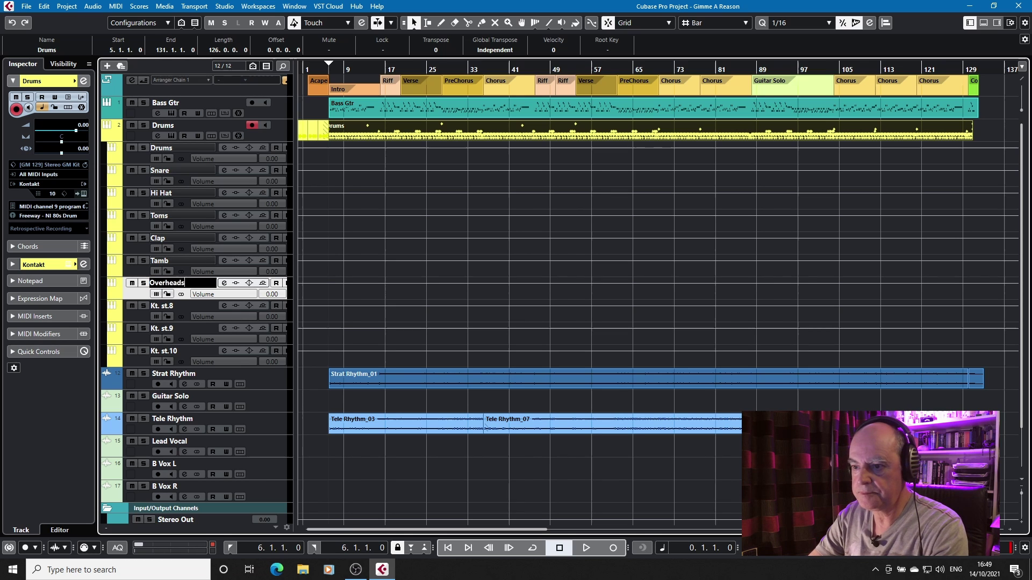
pyautogui.press('Return')
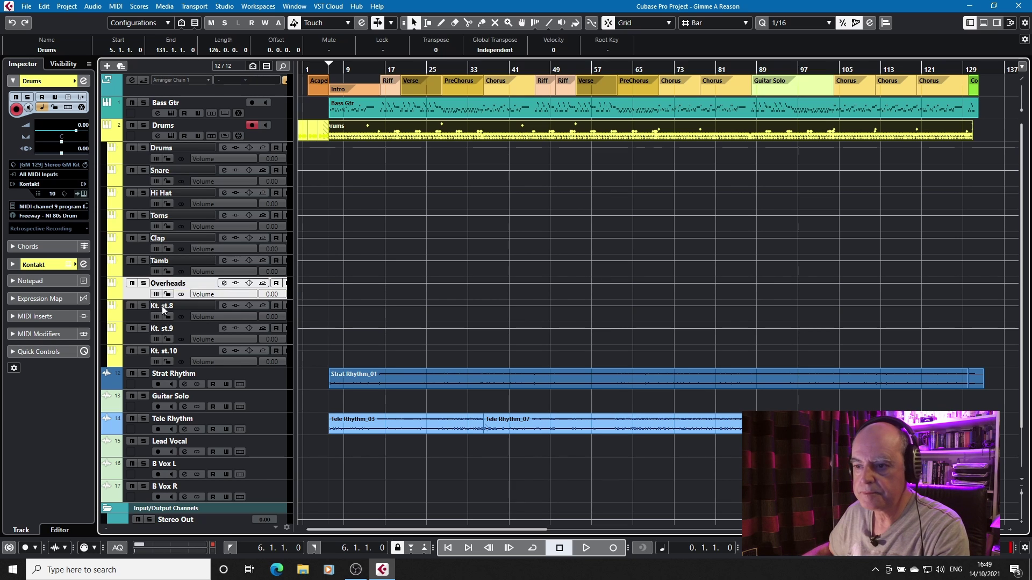
# - Rename the Kt. st.8 output lane to Comp Mono and Kt. st.9 to Room
pyautogui.doubleClick(161, 306)
pyautogui.write('Comp M')
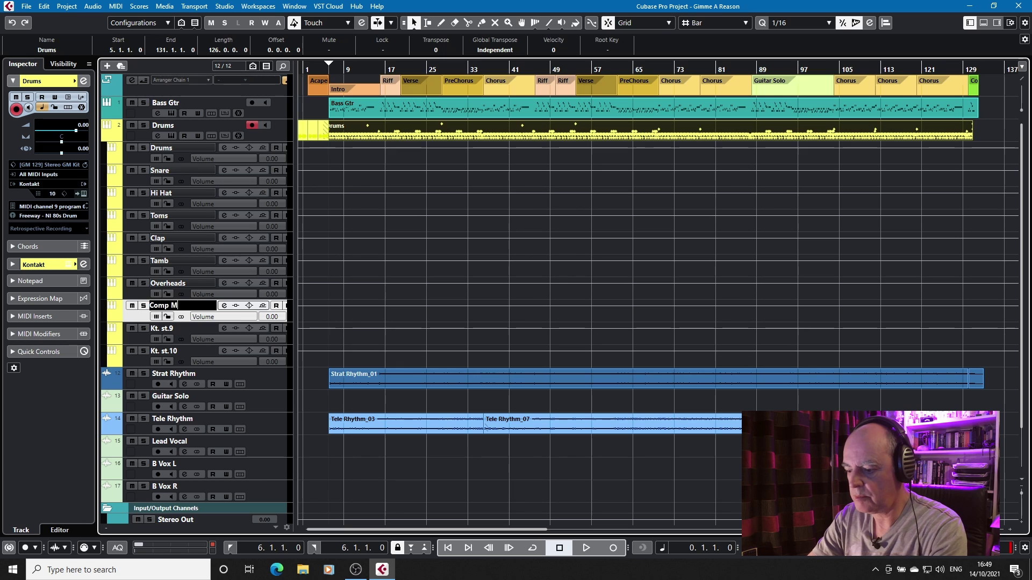
pyautogui.write('ono')
pyautogui.press('Return')
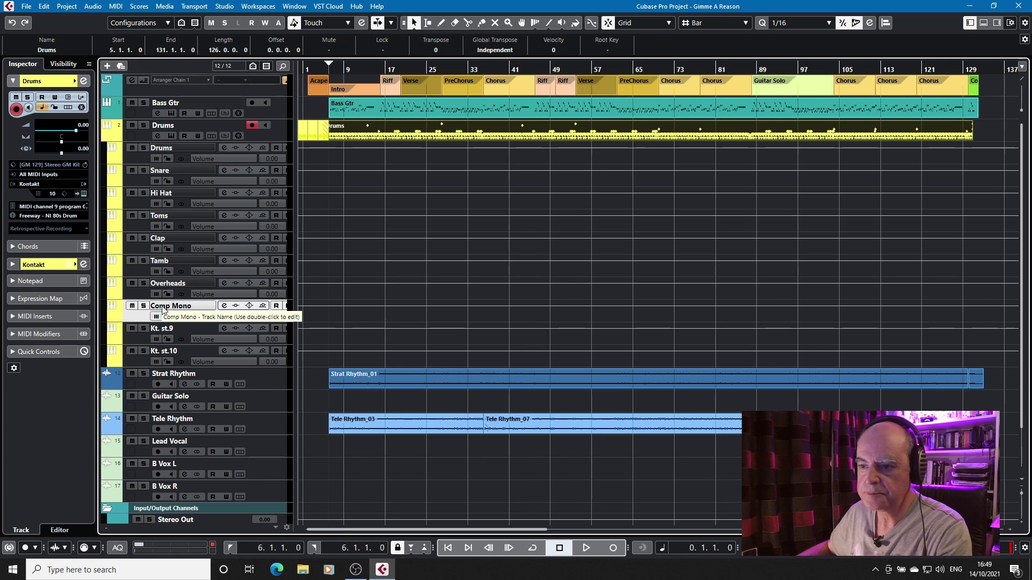
pyautogui.click(160, 330)
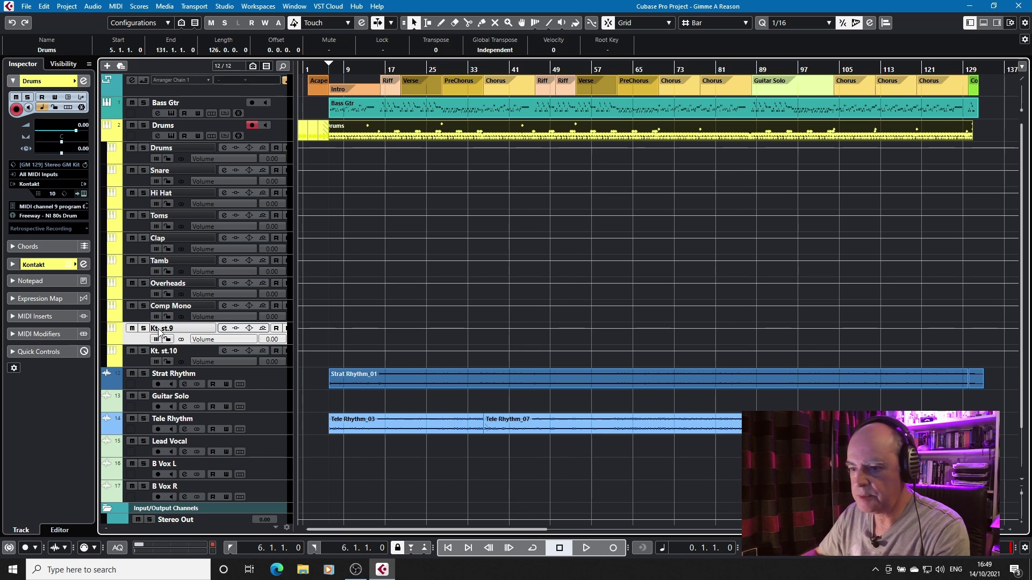
pyautogui.doubleClick(160, 329)
pyautogui.write('Ro')
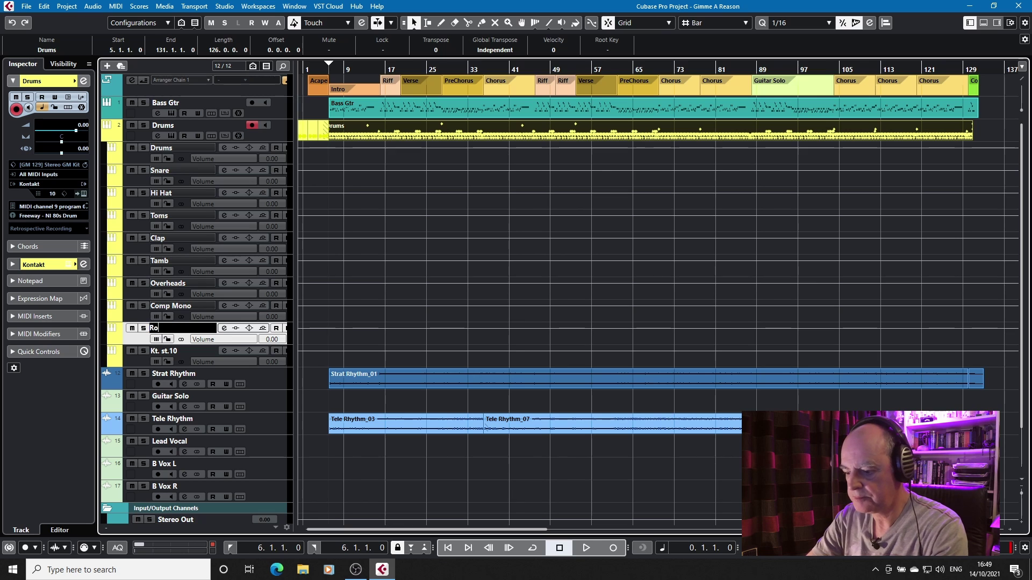
pyautogui.write('om')
pyautogui.press('Return')
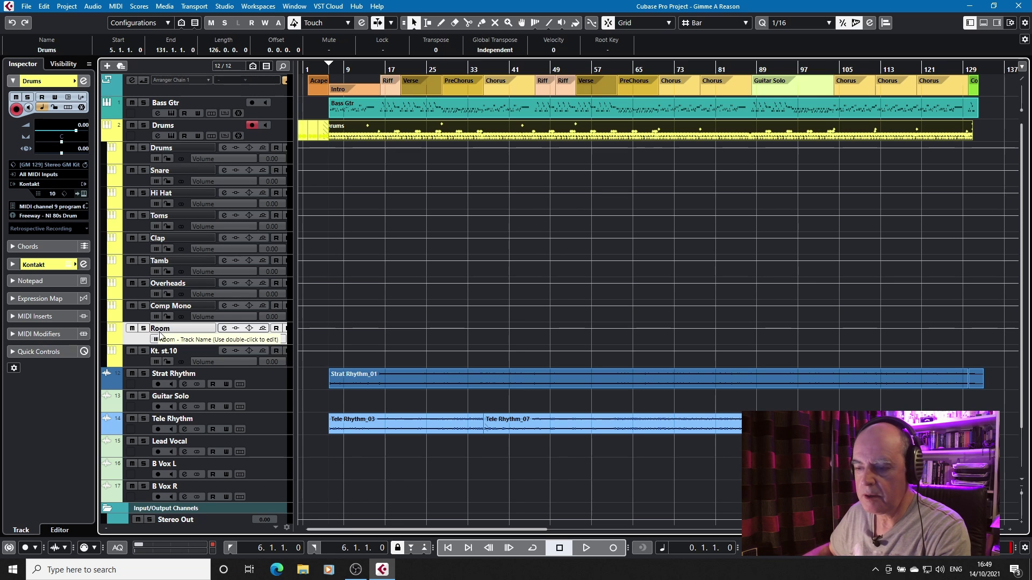
# - Rename the Kt. st.10 output lane to Comp Stereo
pyautogui.doubleClick(162, 351)
pyautogui.write('Co')
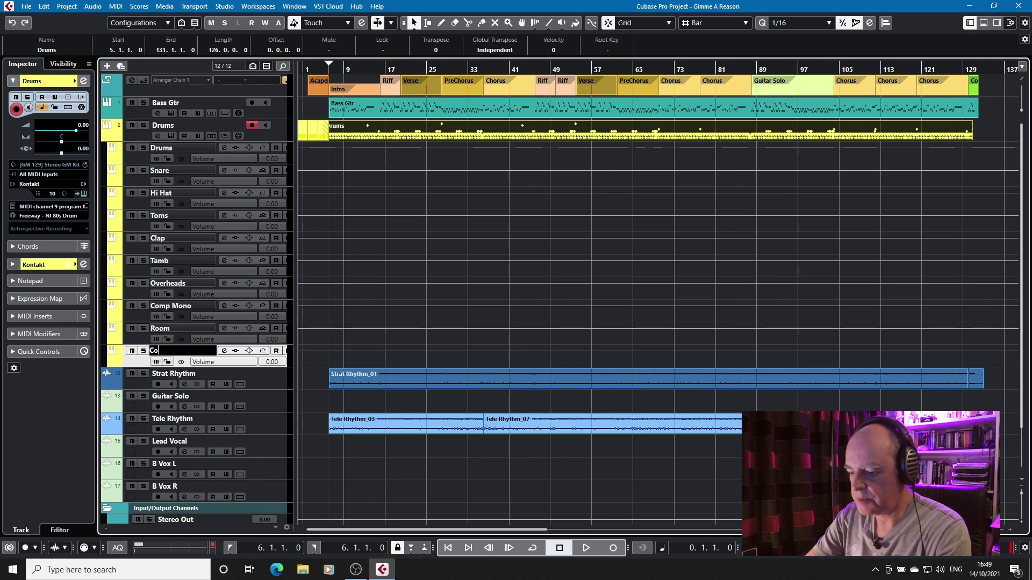
pyautogui.write('mp Stereo')
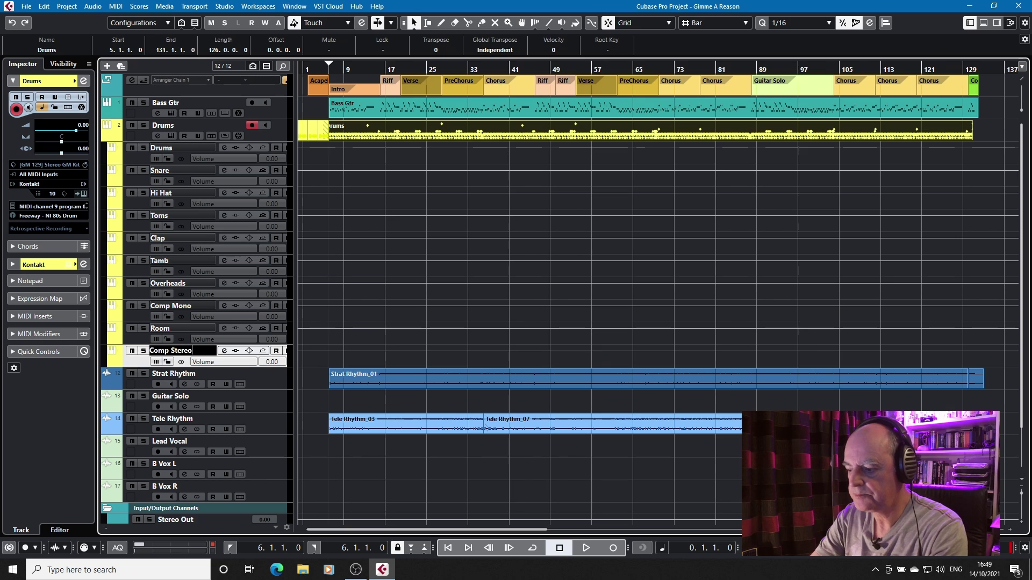
pyautogui.press('Return')
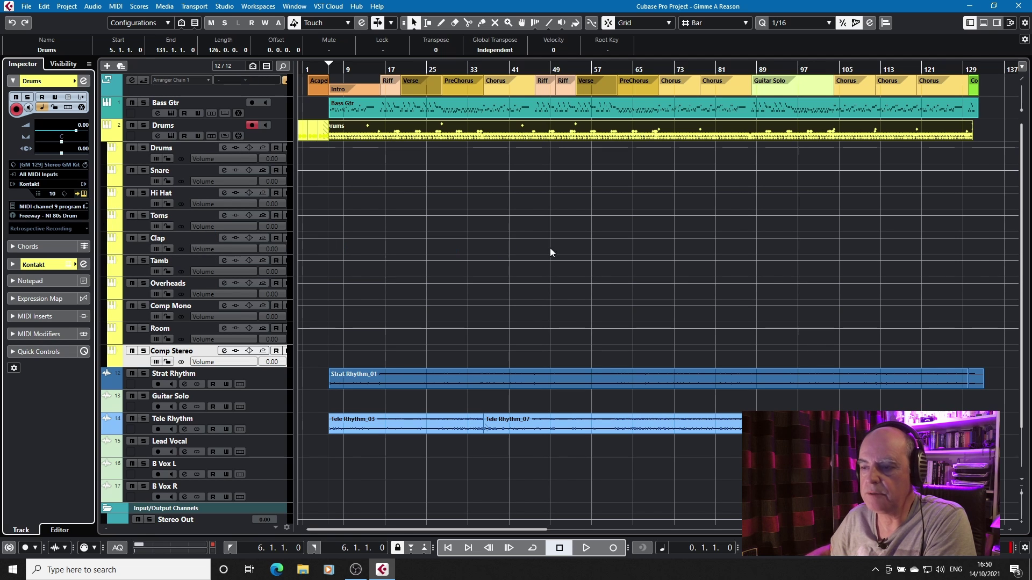
# - Deactivate the Toms, Clap and Tamb outputs (Kt. st.4, st.5 and st.6) of the Drums track's Kontakt instrument
pyautogui.hotkey('alt', 'e')
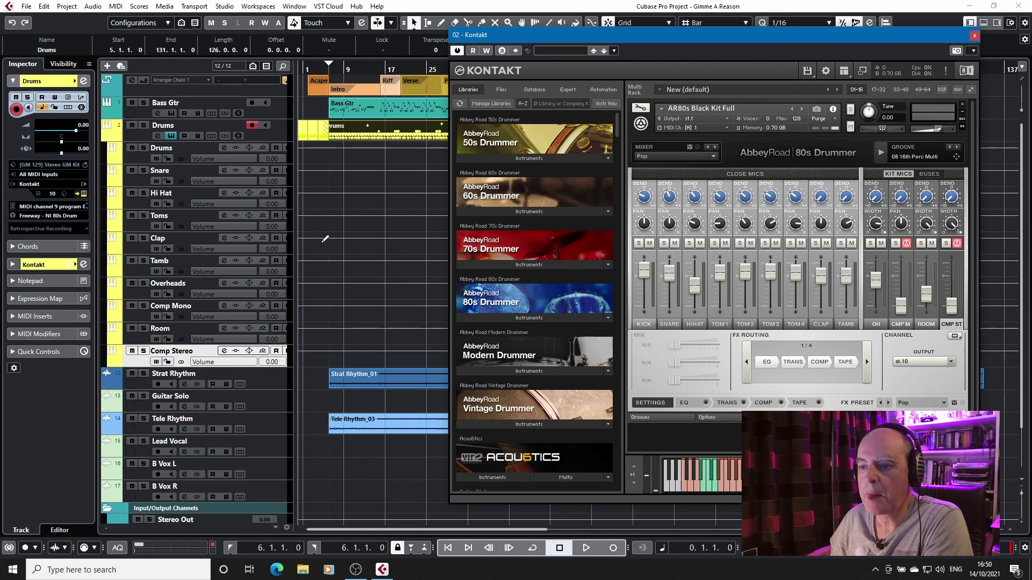
pyautogui.click(82, 185)
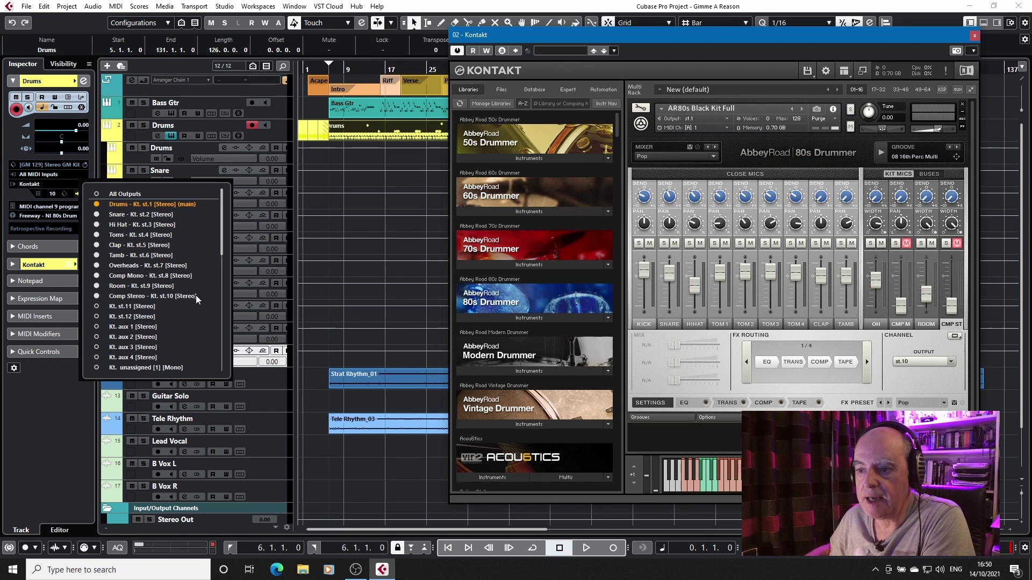
pyautogui.click(99, 235)
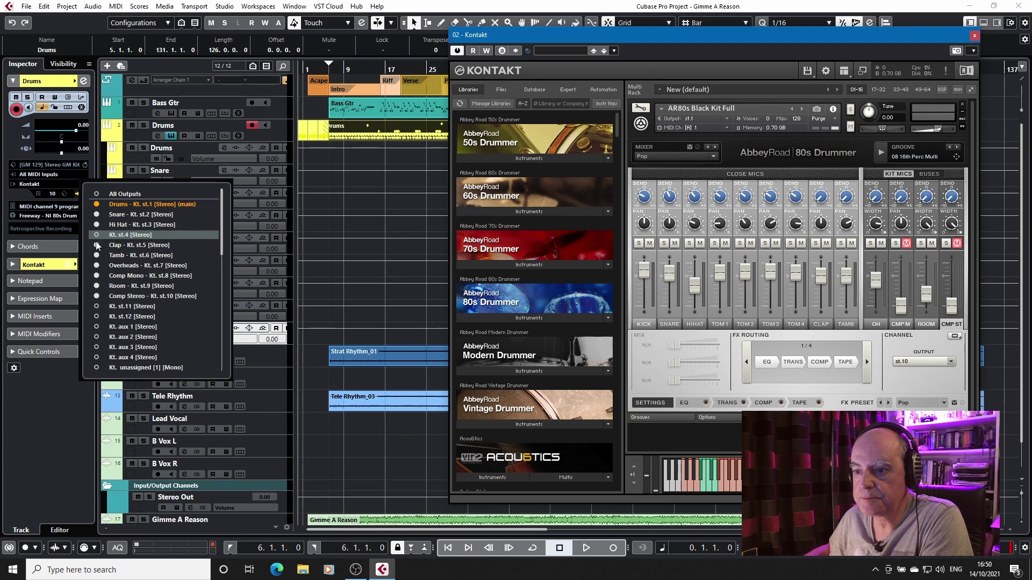
pyautogui.click(96, 245)
pyautogui.click(95, 255)
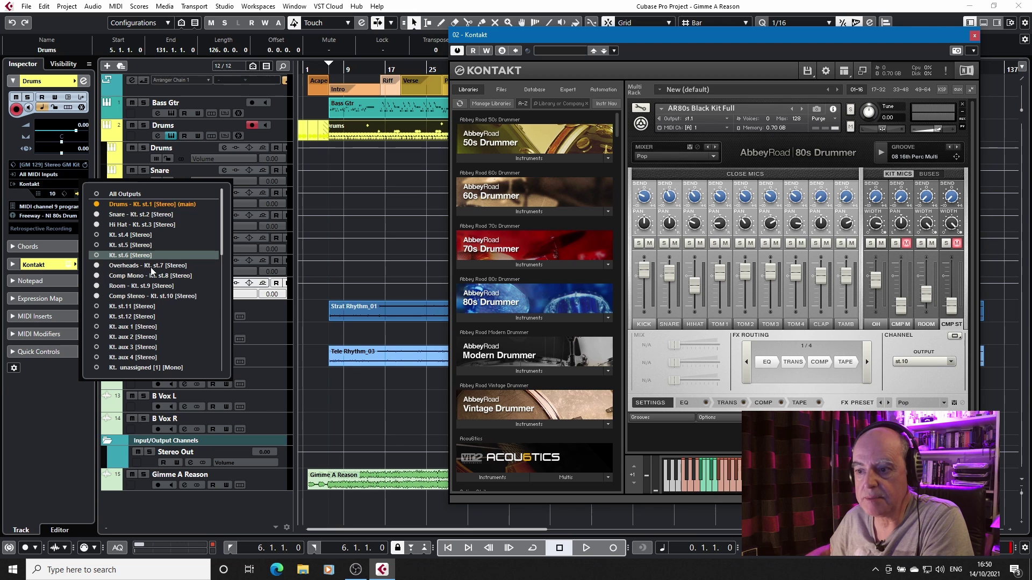
pyautogui.click(57, 388)
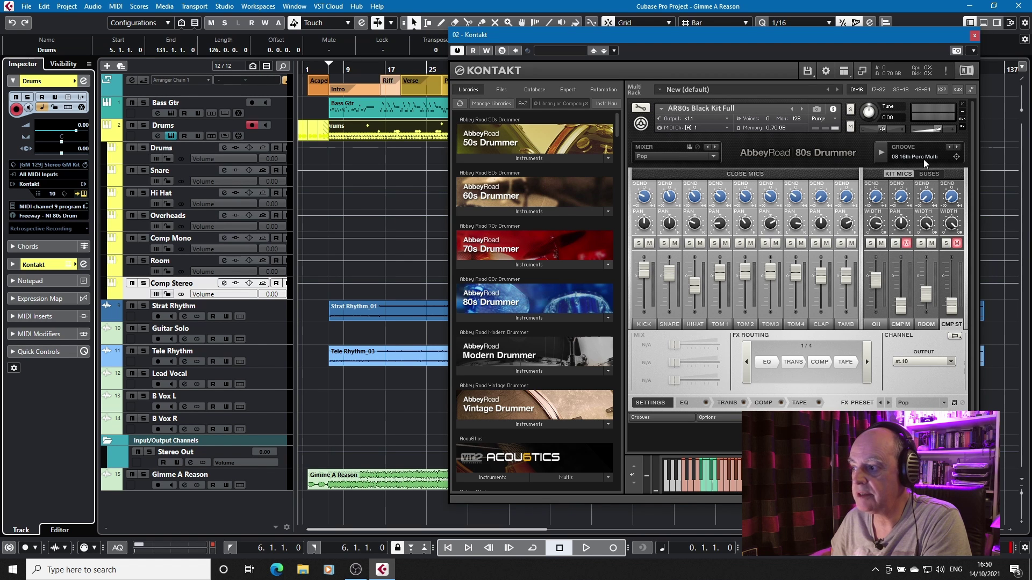
# - Unmute the CMP M and CMP ST kit mic channels in the Abbey Road 80s Drummer mixer
pyautogui.click(906, 243)
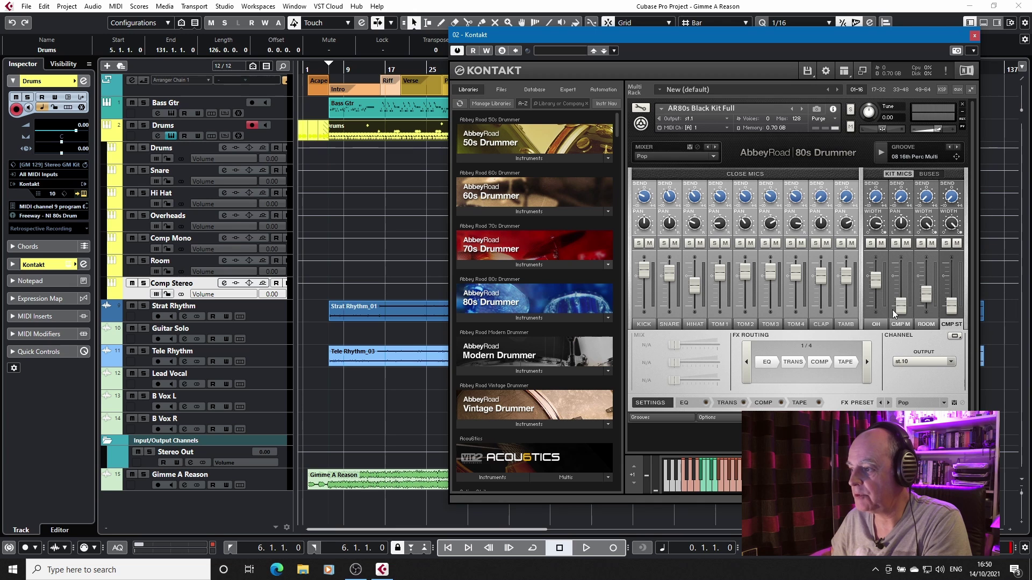
pyautogui.moveTo(900, 304)
pyautogui.mouseDown()
pyautogui.moveTo(897, 264)
pyautogui.moveTo(897, 306)
pyautogui.mouseUp()
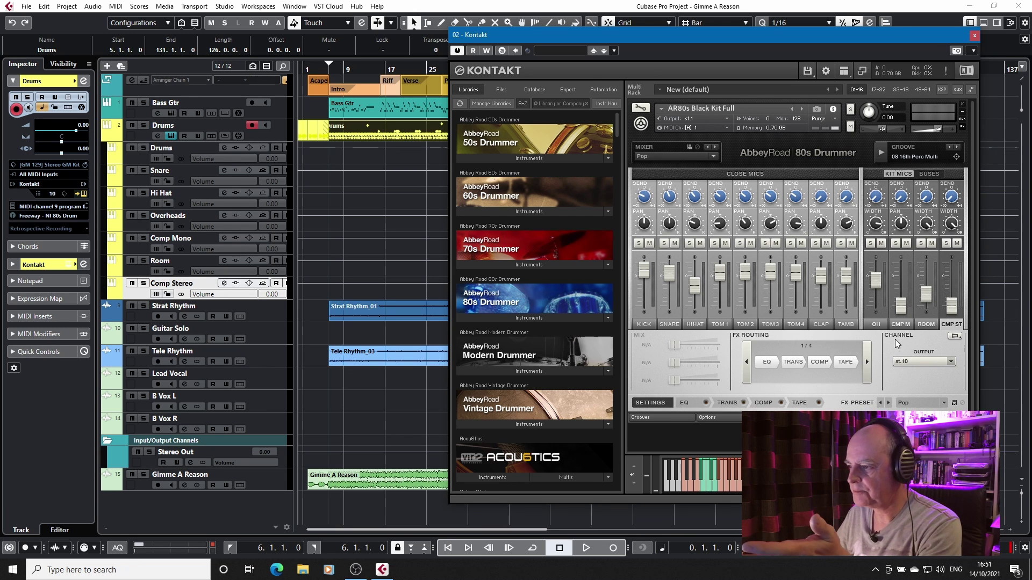
# - Examine the Kick and Snare mic mix settings and the Reverb and Master buses, and close the Kontakt window
pyautogui.click(639, 324)
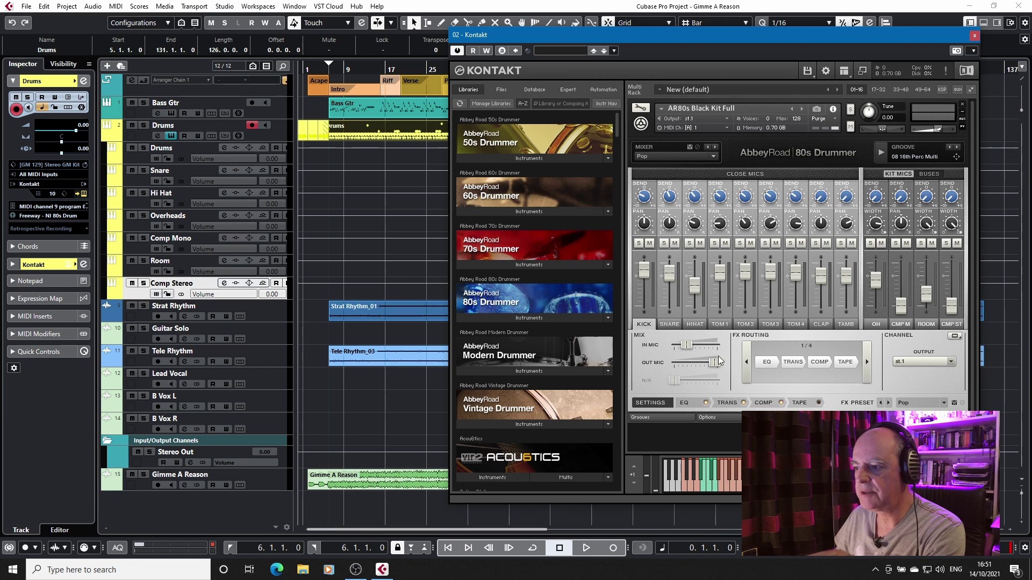
pyautogui.click(668, 325)
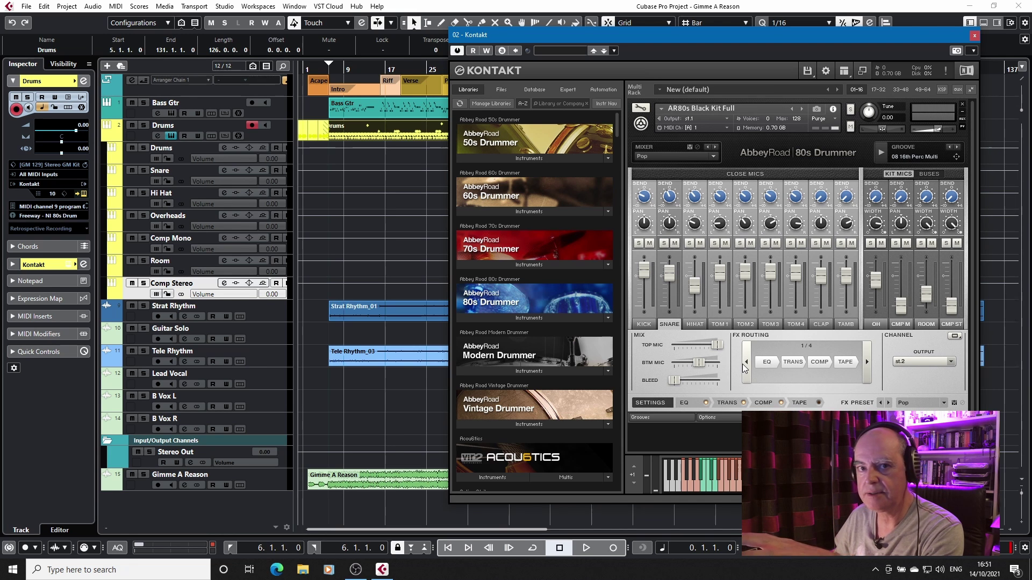
pyautogui.click(928, 173)
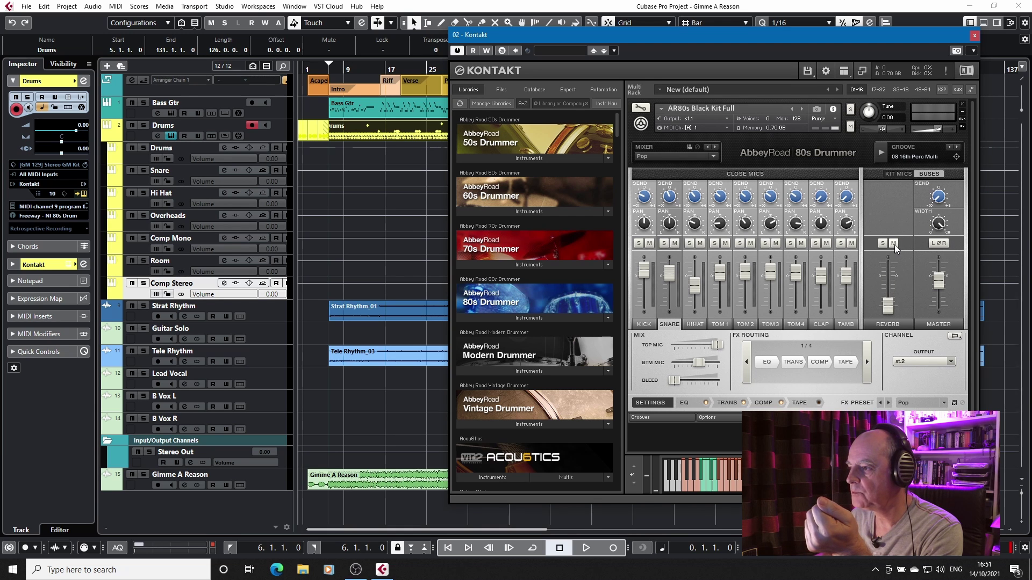
pyautogui.click(974, 36)
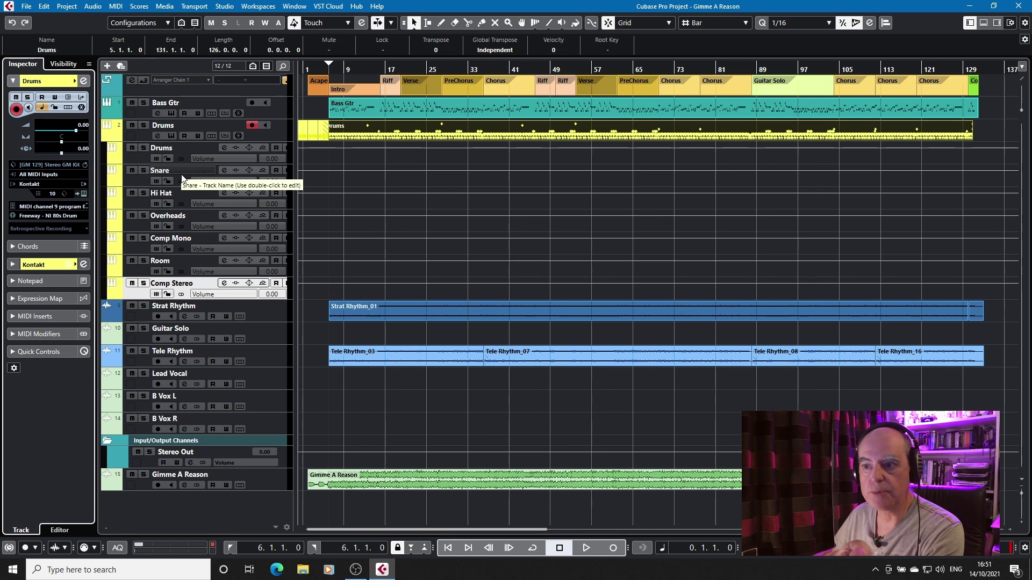
# - Show the MixConsole below the project with the Snare lane selected, and enlarge the track area above it
pyautogui.click(133, 177)
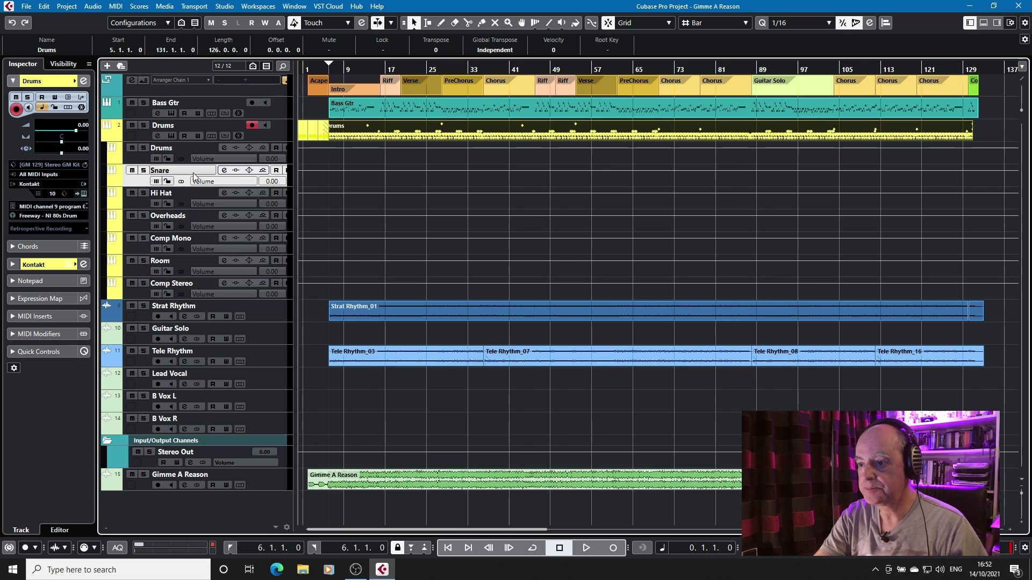
pyautogui.press('space')
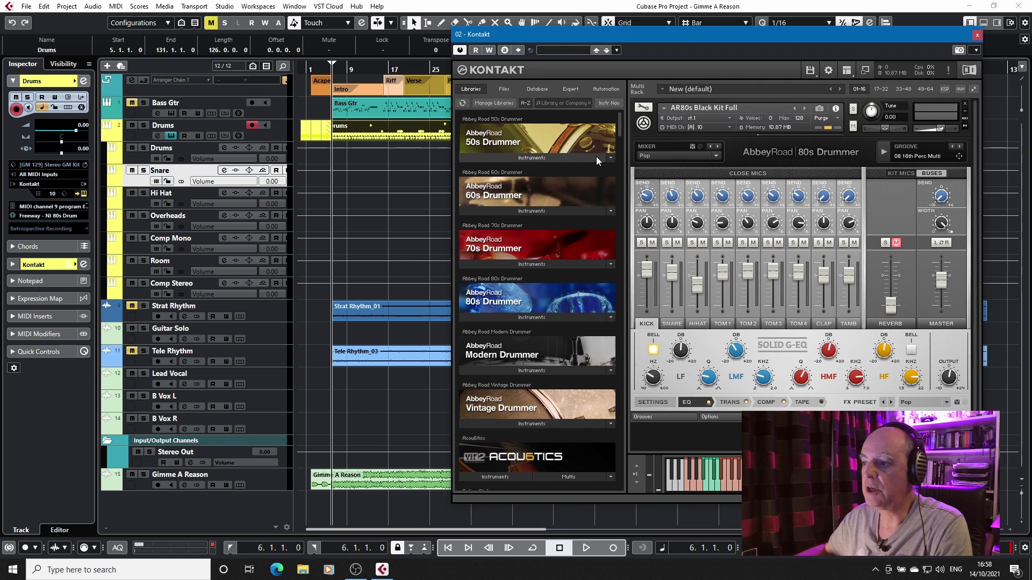
pyautogui.click(978, 33)
pyautogui.click(982, 22)
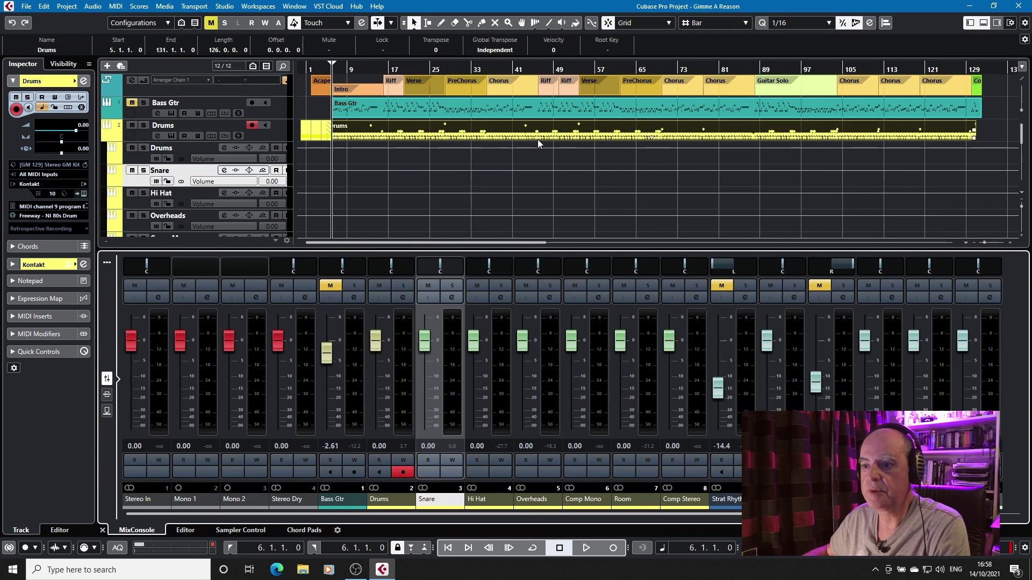
pyautogui.scroll(-1, 537, 141)
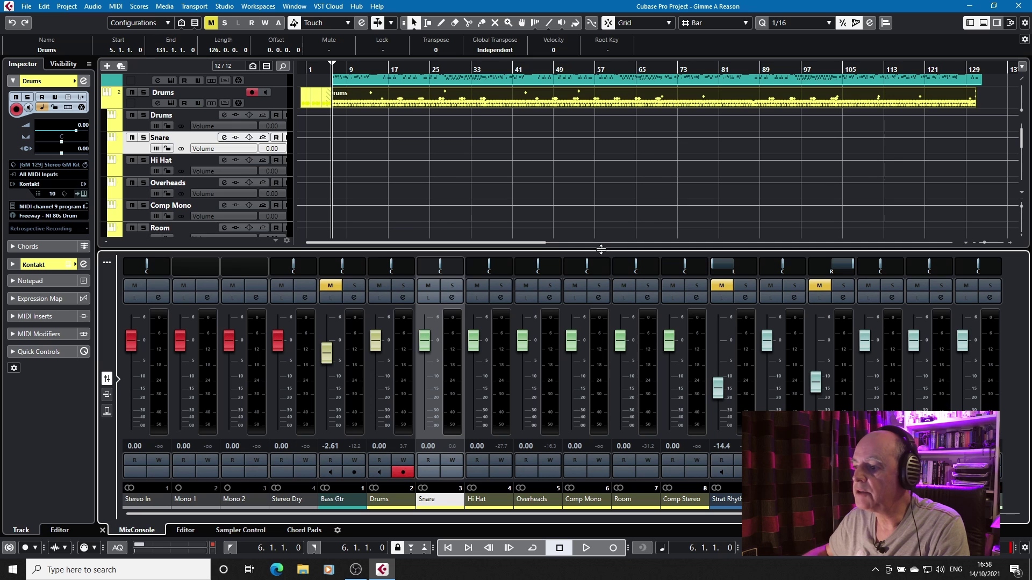
pyautogui.moveTo(601, 249); pyautogui.dragTo(594, 281)
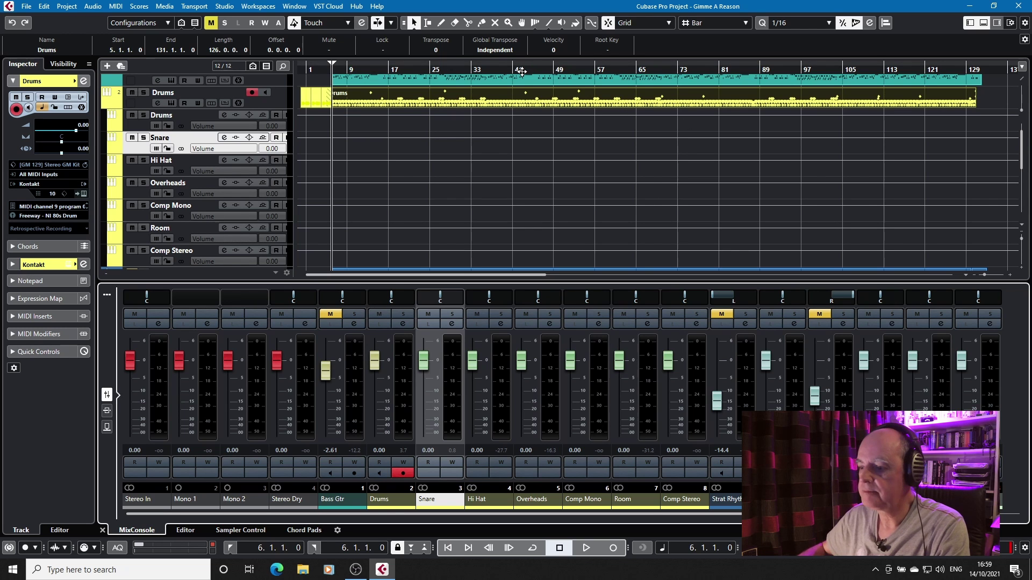
# - During playback, pull the Comp Mono and Comp Stereo channel faders fully down to -∞, and stop playback
pyautogui.click(586, 548)
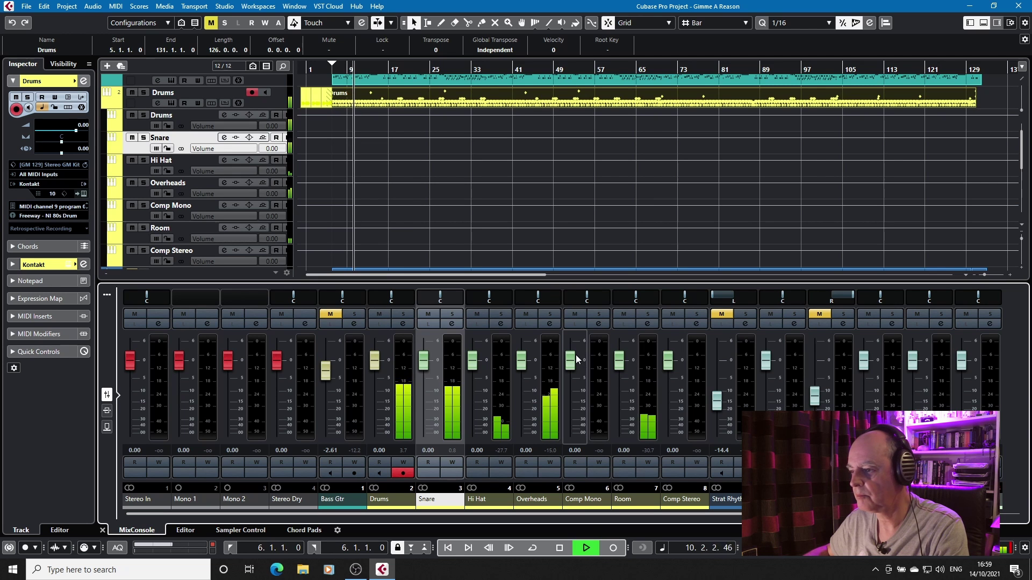
pyautogui.moveTo(575, 355); pyautogui.dragTo(574, 472)
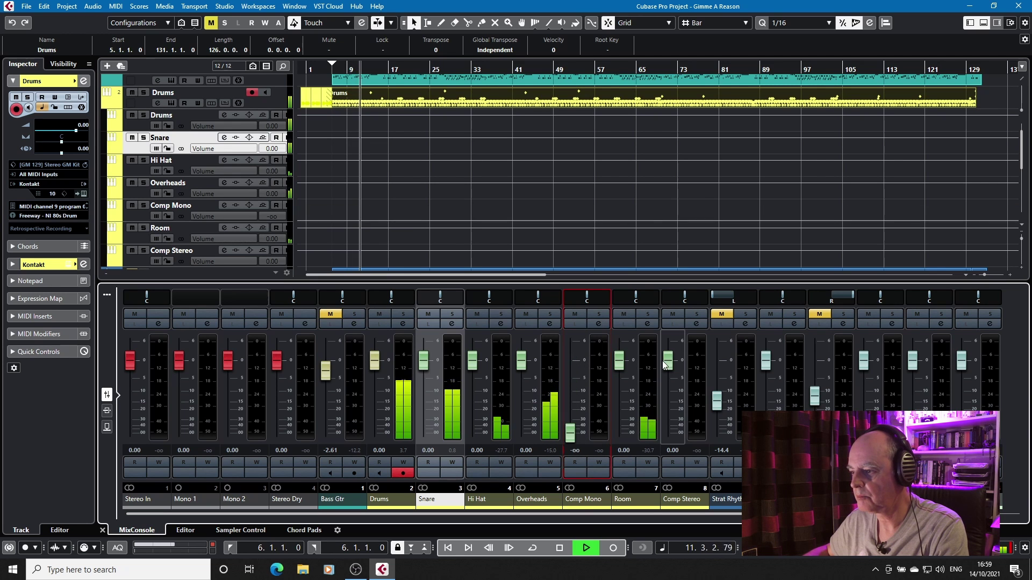
pyautogui.moveTo(668, 360); pyautogui.dragTo(668, 468)
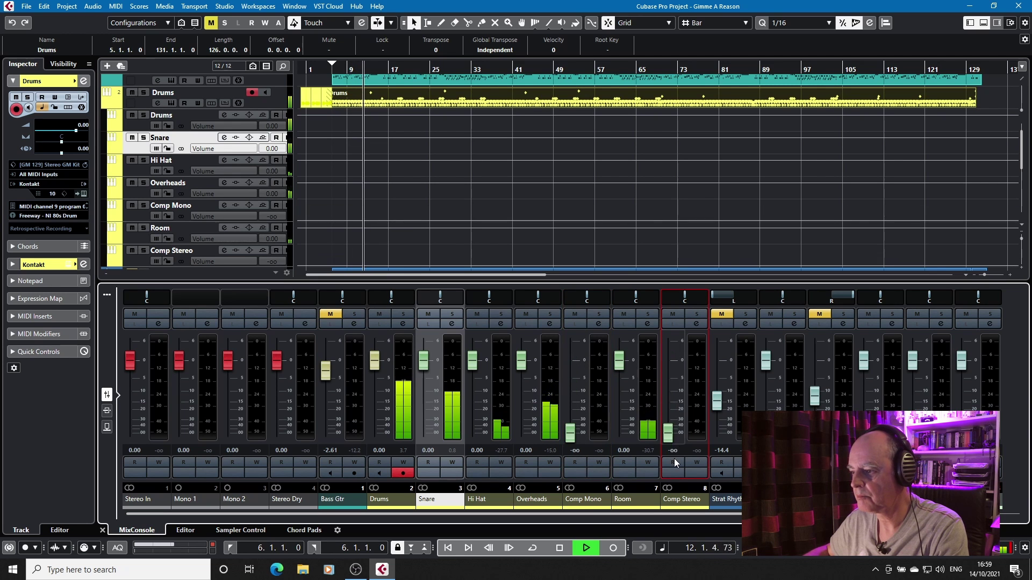
pyautogui.click(559, 551)
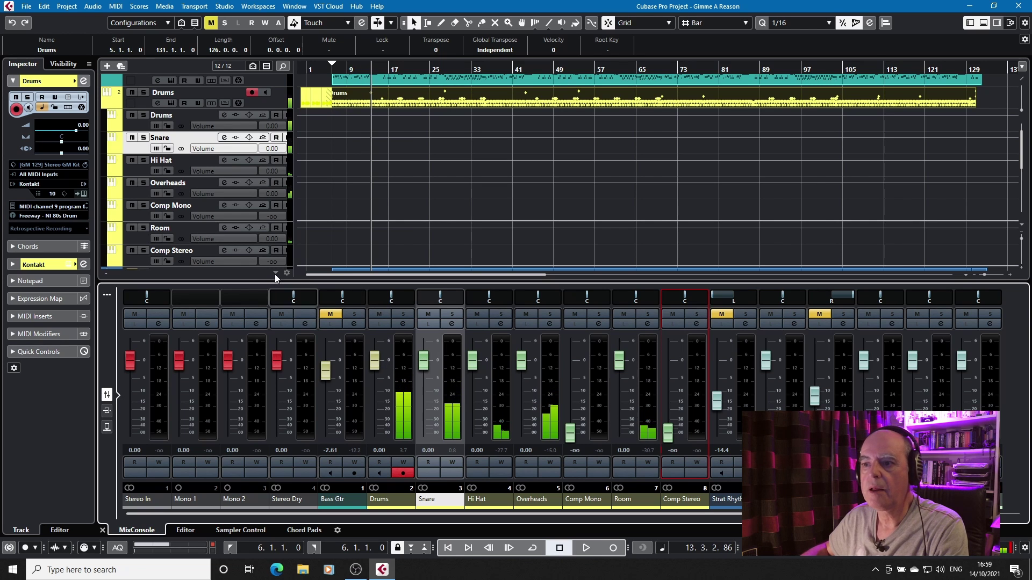
# - Raise the CMP M and CMP ST kit mic faders in Kontakt to roughly the Tamb fader's height and close the window
pyautogui.click(84, 194)
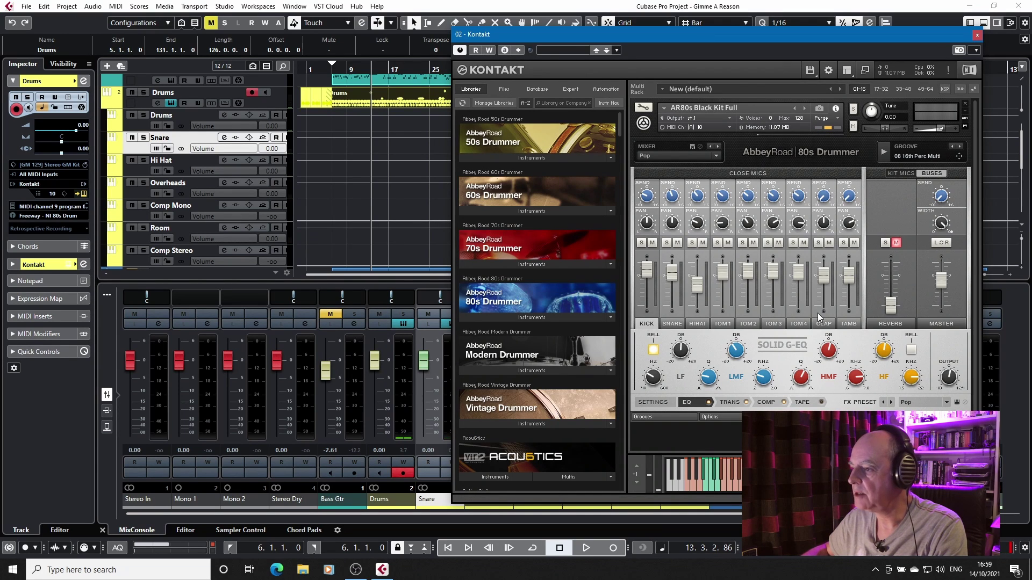
pyautogui.click(901, 174)
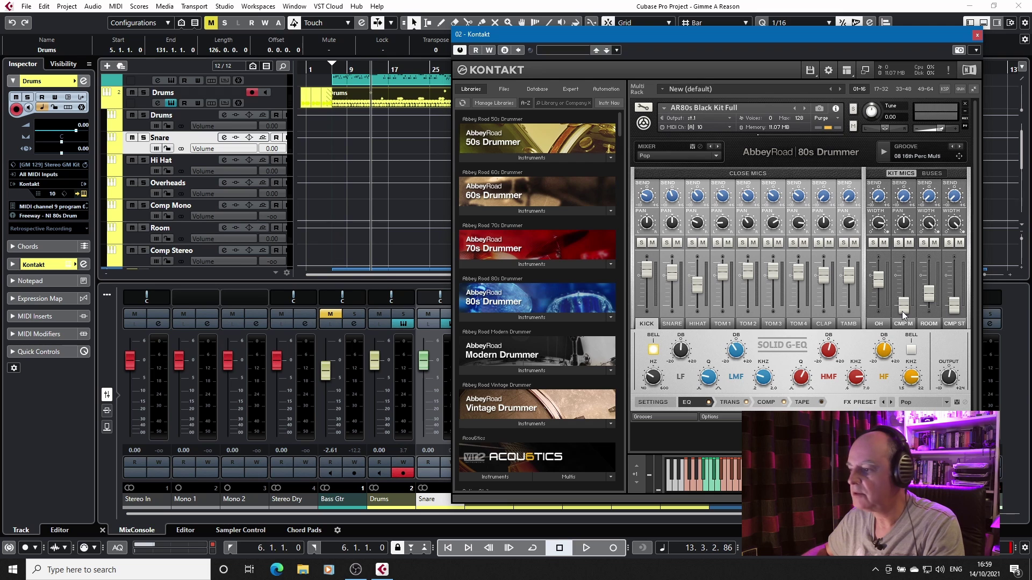
pyautogui.moveTo(903, 305); pyautogui.dragTo(903, 274)
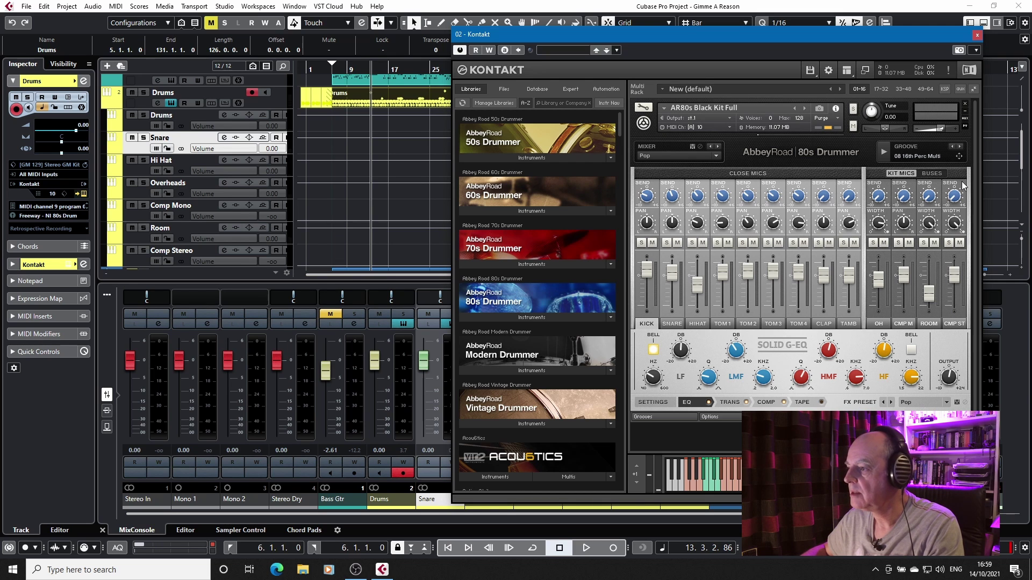
pyautogui.click(977, 35)
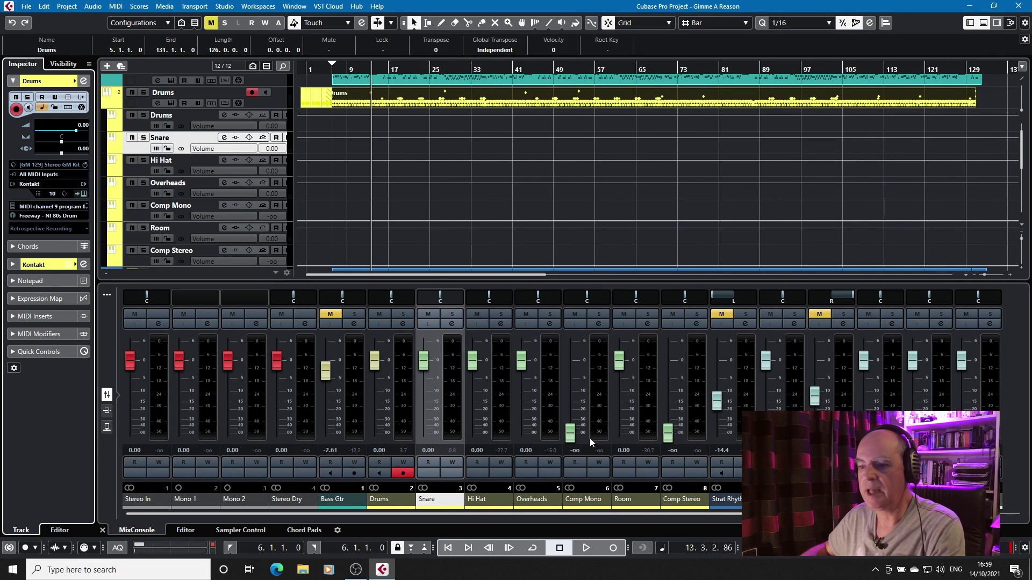
# - During playback, raise the Comp Mono channel fader to about -10.4 and the Comp Stereo fader to about -15.4
pyautogui.press('space')
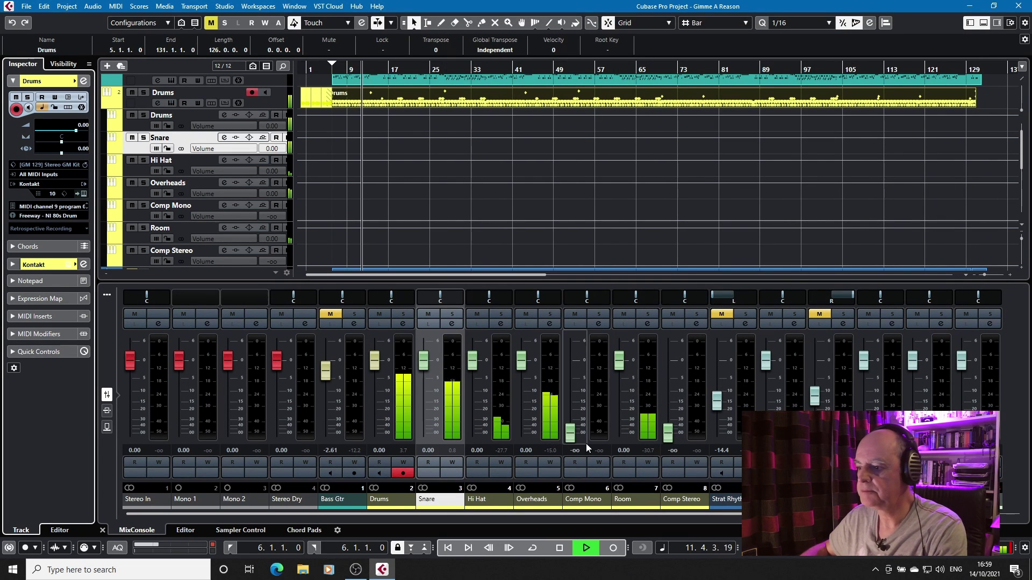
pyautogui.moveTo(569, 437); pyautogui.dragTo(571, 398)
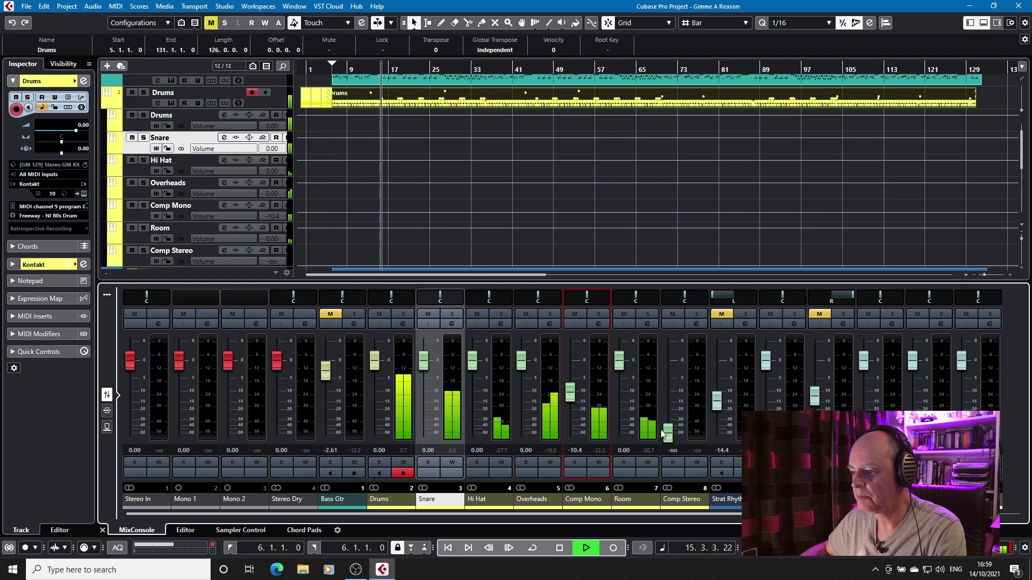
pyautogui.moveTo(672, 436); pyautogui.dragTo(669, 410)
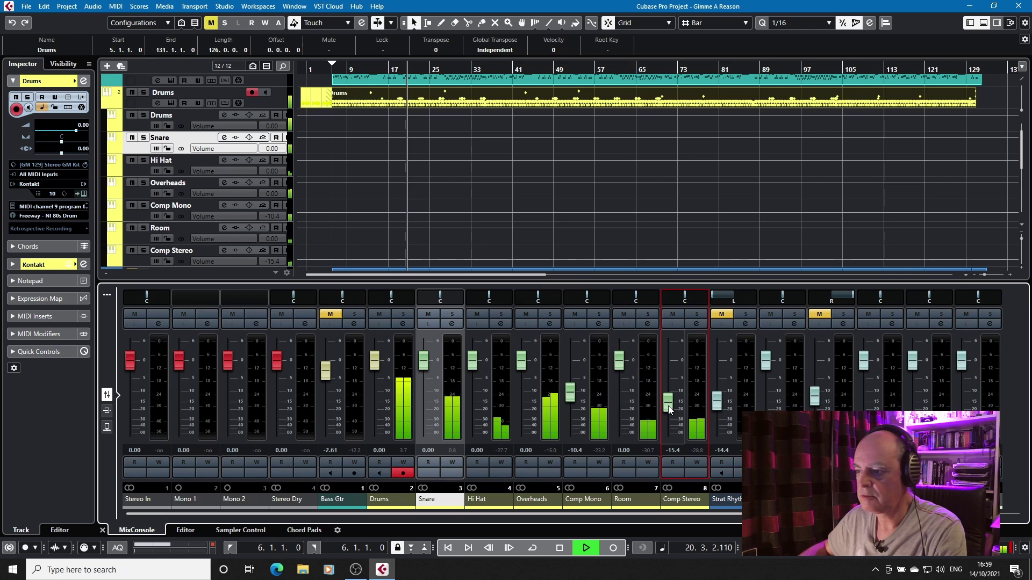
# - Audition the Comp Mono channel in solo, briefly adding Comp Stereo, and clear both solos
pyautogui.click(599, 314)
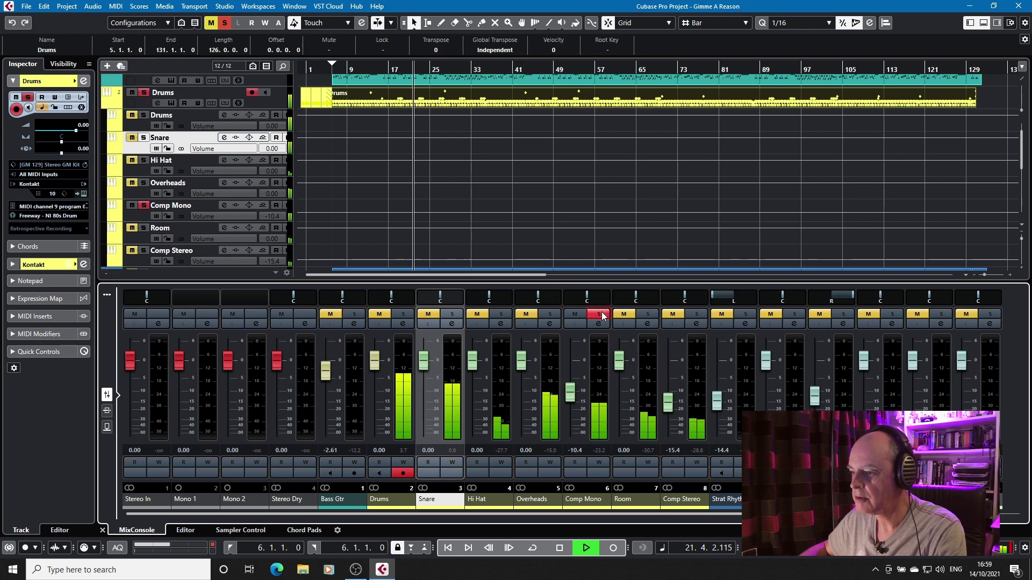
pyautogui.click(697, 315)
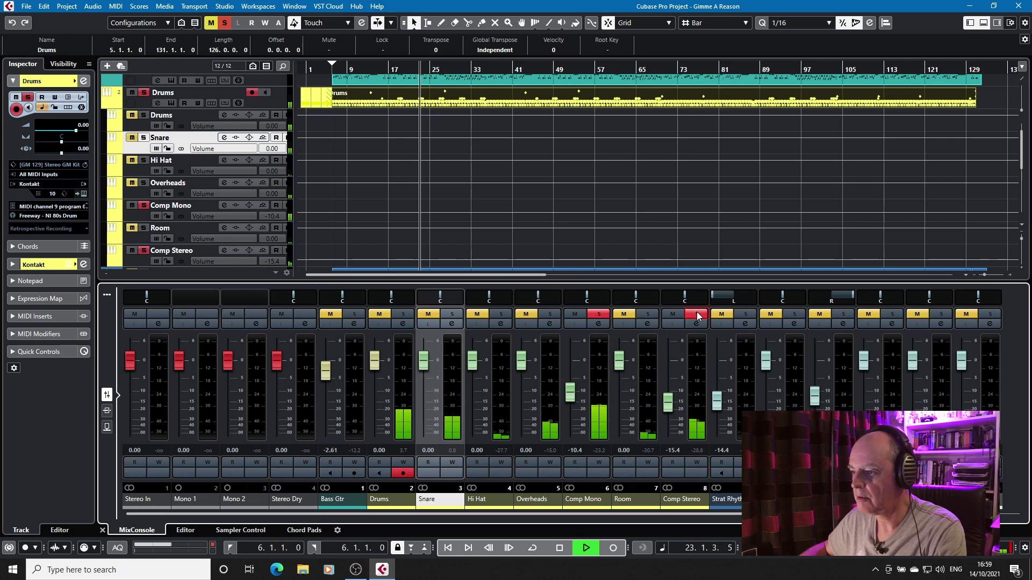
pyautogui.click(697, 315)
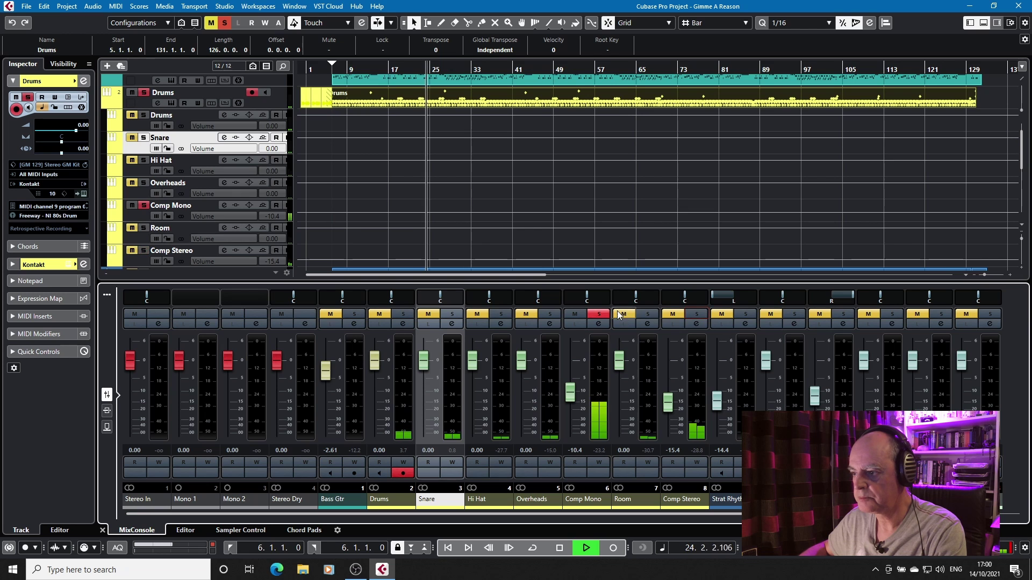
pyautogui.click(599, 314)
# - Bring the Comp Mono and Comp Stereo channel faders back down to -∞ and stop playback
pyautogui.moveTo(570, 392); pyautogui.dragTo(569, 433)
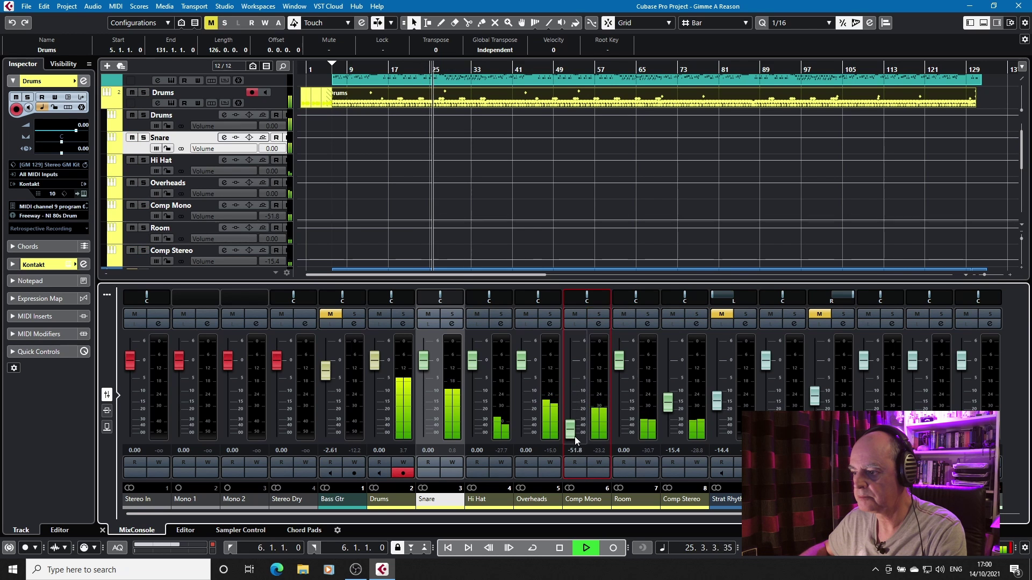
pyautogui.moveTo(667, 398); pyautogui.dragTo(676, 442)
pyautogui.press('space')
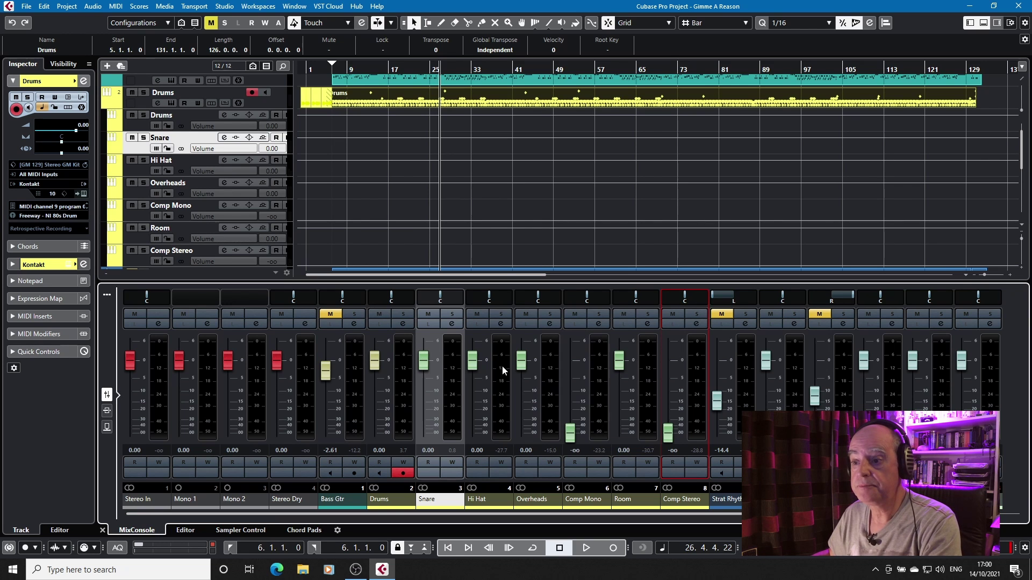
# - Audition the drums with the Bass Gtr channel briefly unmuted, mute the bass again and stop playback
pyautogui.press('space')
pyautogui.click(331, 314)
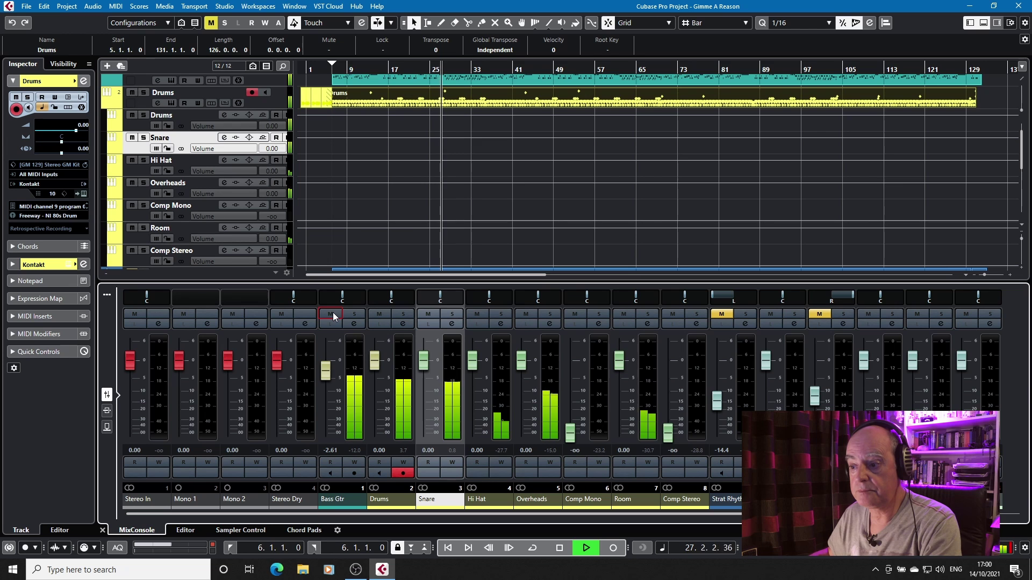
pyautogui.click(332, 314)
pyautogui.press('space')
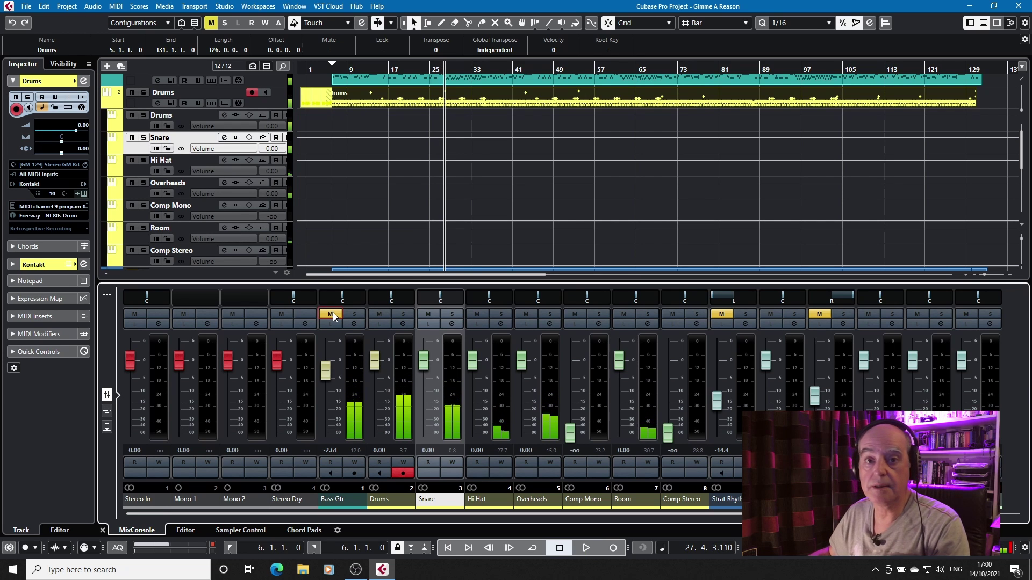